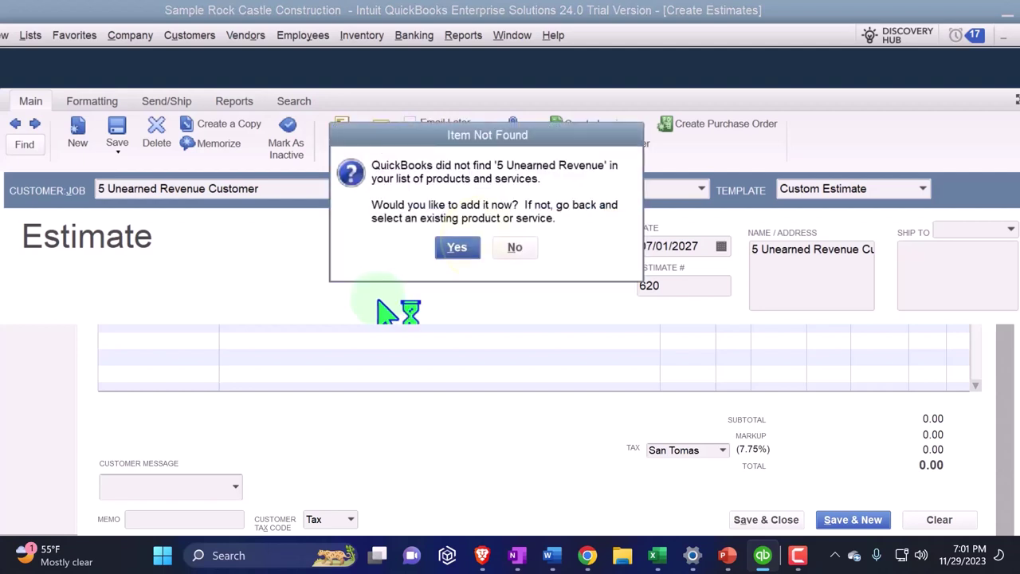
Step: Add the missing item as a Service item named '5 Unearned Revenue', left Uncategorized
{"action": "left_click", "coordinate": [483, 219]}
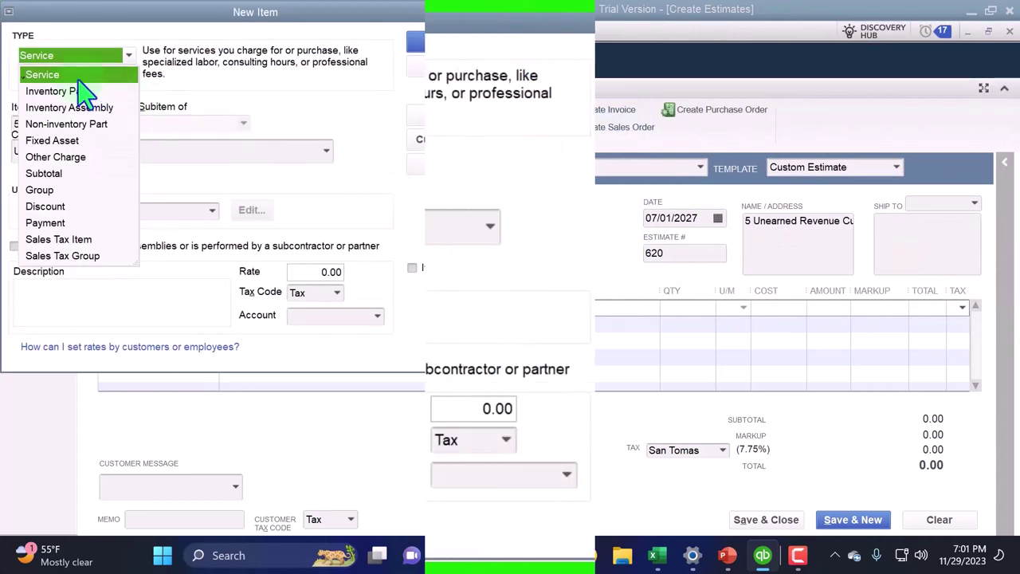
{"action": "left_click", "coordinate": [48, 75]}
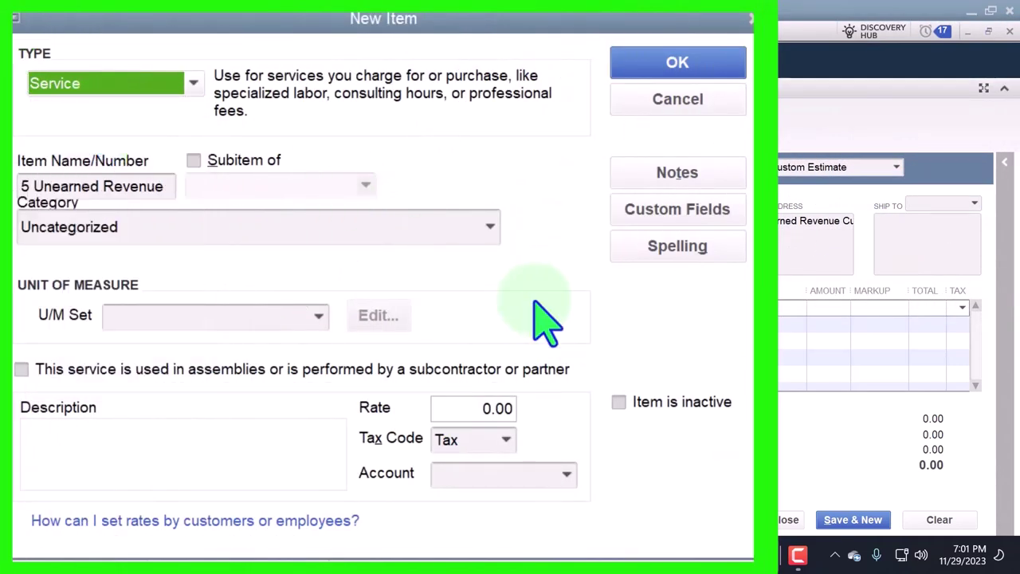
{"action": "key", "text": "Tab"}
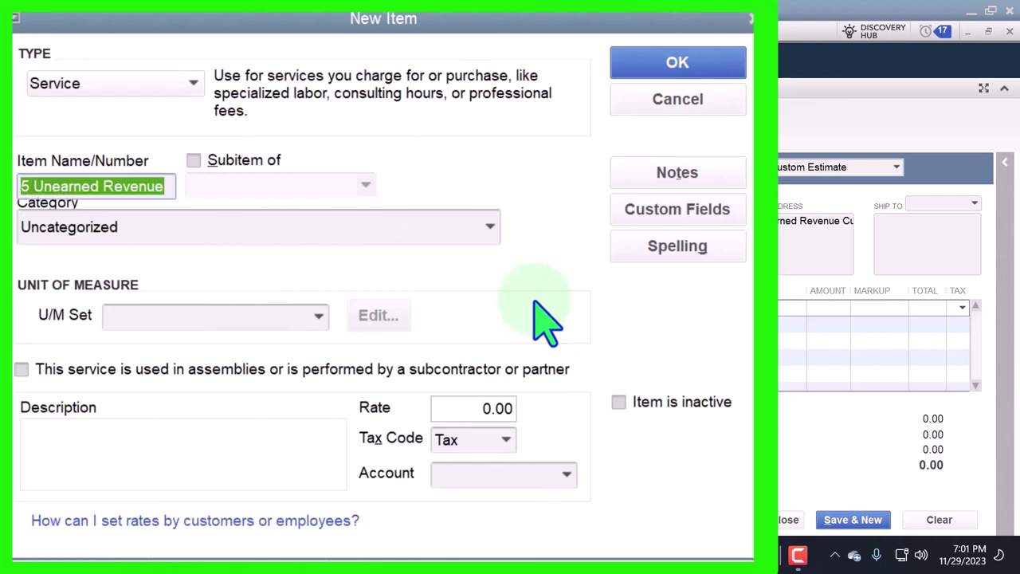
{"action": "key", "text": "Tab"}
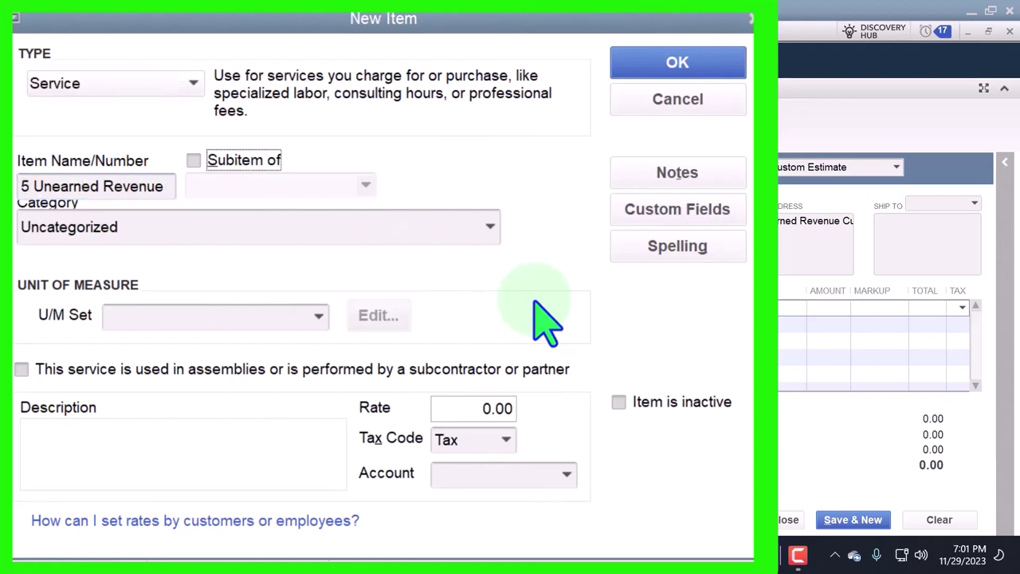
{"action": "key", "text": "Tab"}
{"action": "key", "text": "Tab"}
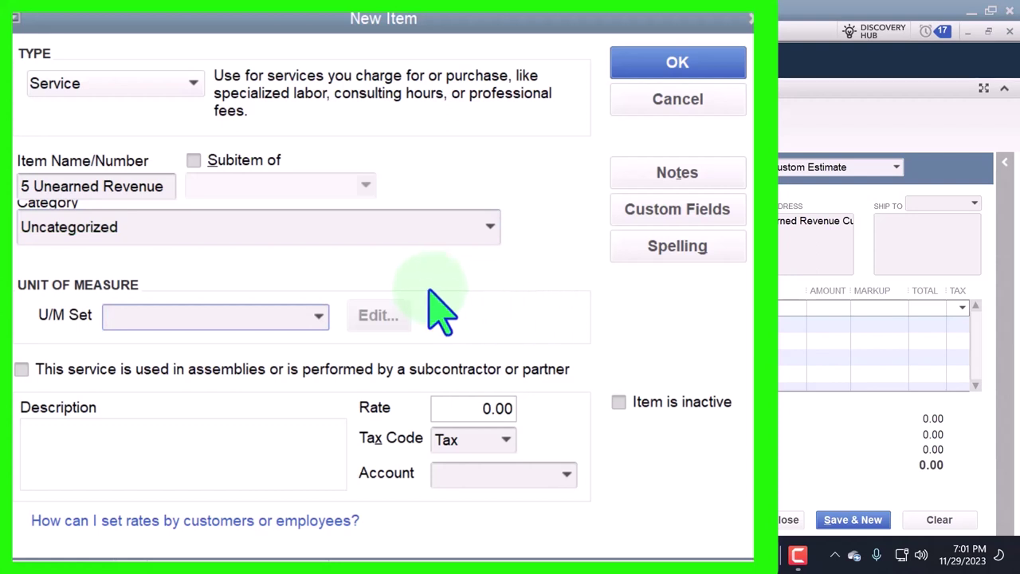
{"action": "left_click", "coordinate": [83, 186]}
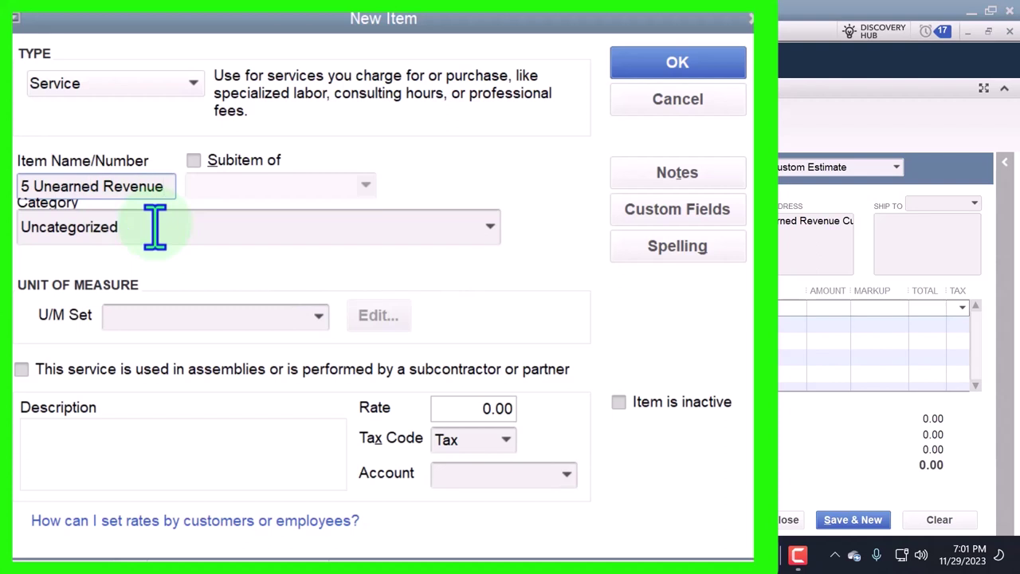
Step: Rename the item '5 Unearned Revenue Month 1' and paste that name as its description
{"action": "type", "text": "Month 1"}
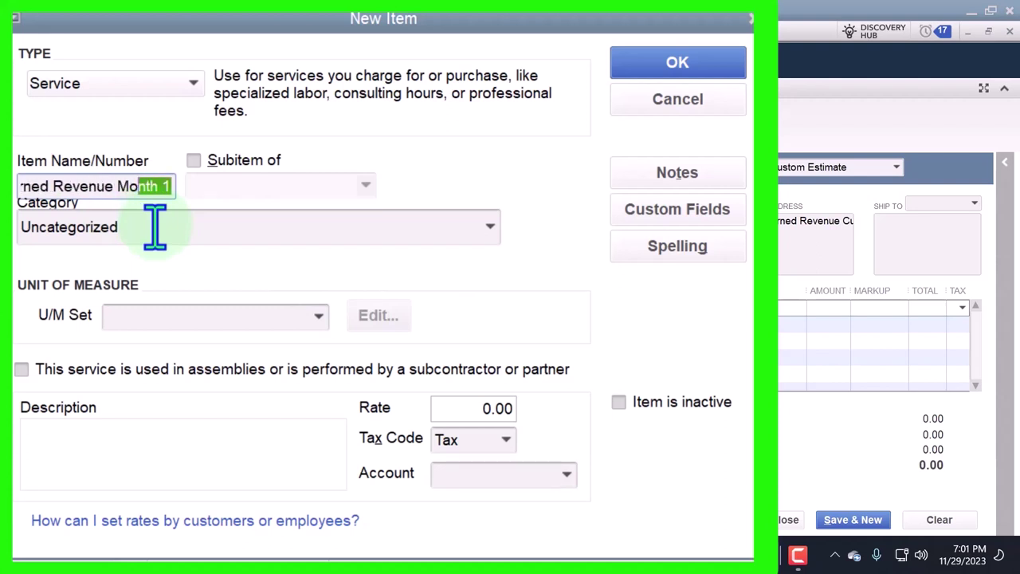
{"action": "key", "text": "shift+Left"}
{"action": "key", "text": "shift+Left"}
{"action": "key", "text": "shift+Left"}
{"action": "key", "text": "shift+Left"}
{"action": "key", "text": "shift+Left"}
{"action": "key", "text": "shift+Left"}
{"action": "key", "text": "shift+Left"}
{"action": "key", "text": "shift+Left"}
{"action": "key", "text": "shift+Left"}
{"action": "key", "text": "shift+Left"}
{"action": "key", "text": "shift+Left"}
{"action": "key", "text": "shift+Left"}
{"action": "key", "text": "shift+Left"}
{"action": "key", "text": "shift+Left"}
{"action": "key", "text": "shift+Left"}
{"action": "key", "text": "shift+Left"}
{"action": "key", "text": "shift+Left"}
{"action": "key", "text": "shift+Left"}
{"action": "key", "text": "shift+Left"}
{"action": "key", "text": "shift+Left"}
{"action": "key", "text": "ctrl+c"}
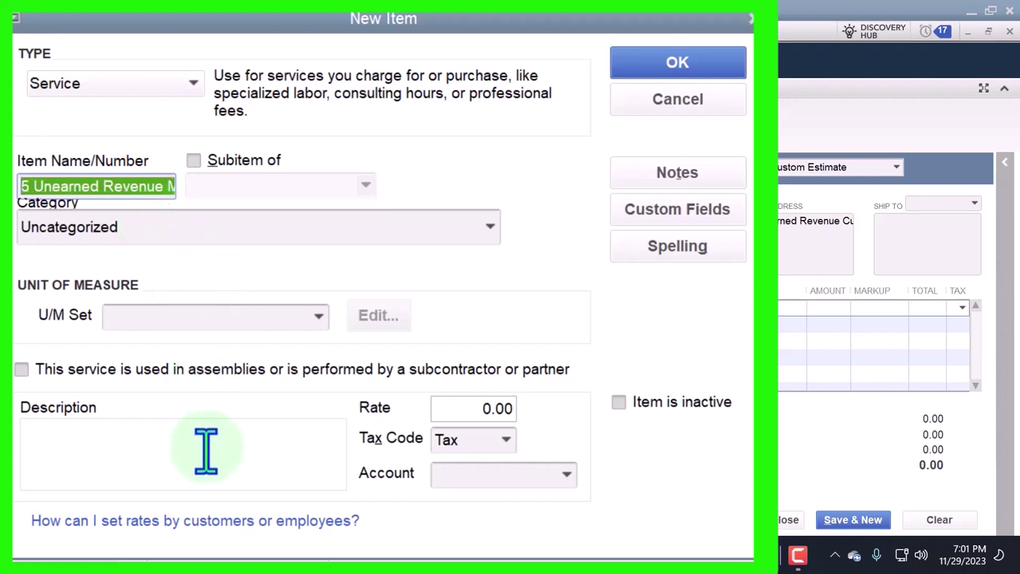
{"action": "left_click", "coordinate": [125, 448]}
{"action": "key", "text": "ctrl+v"}
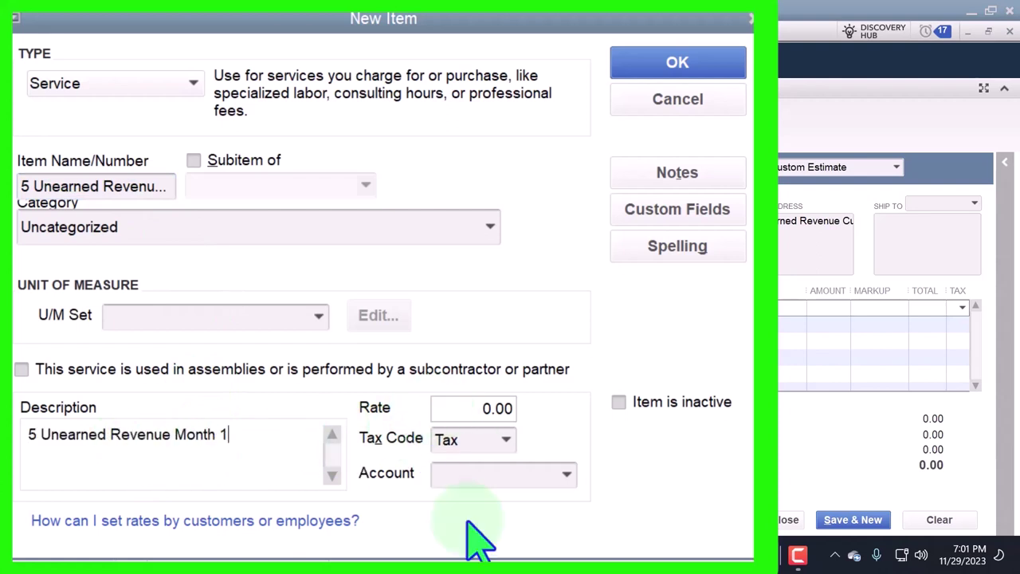
{"action": "key", "text": "super"}
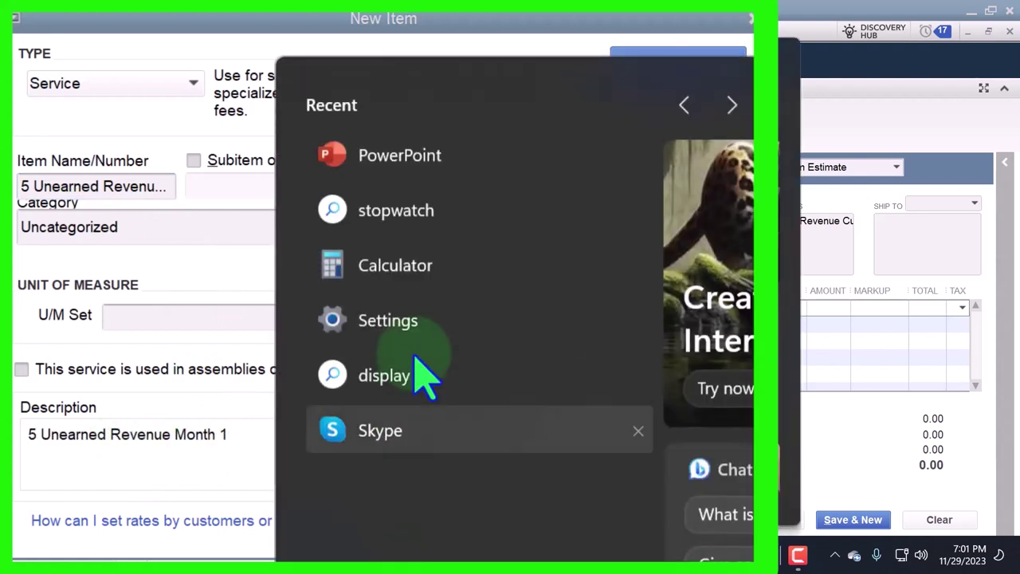
Step: Work out 175 ÷ 5 in Windows Calculator to get the monthly rate
{"action": "left_click", "coordinate": [390, 271]}
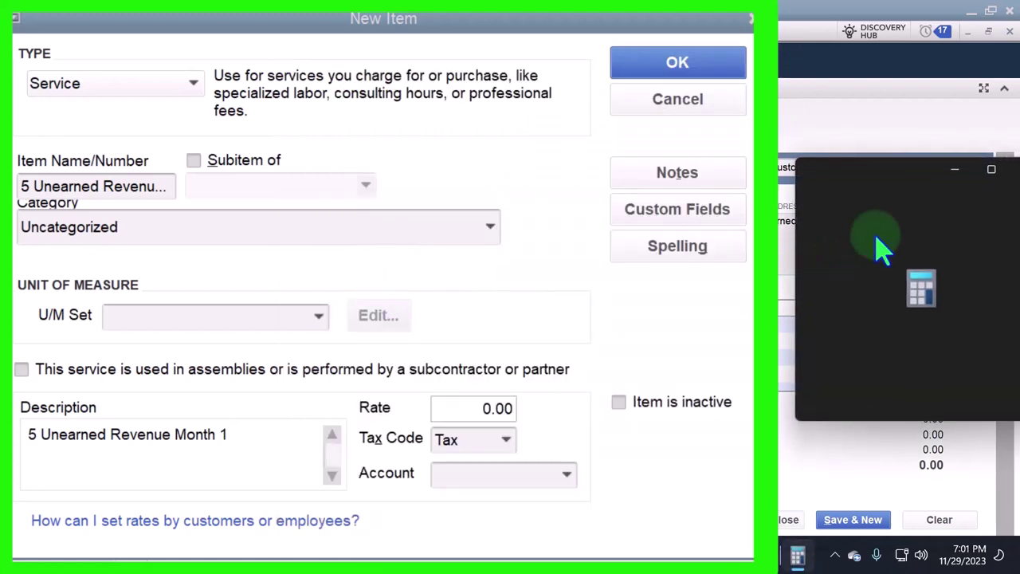
{"action": "left_click", "coordinate": [881, 179]}
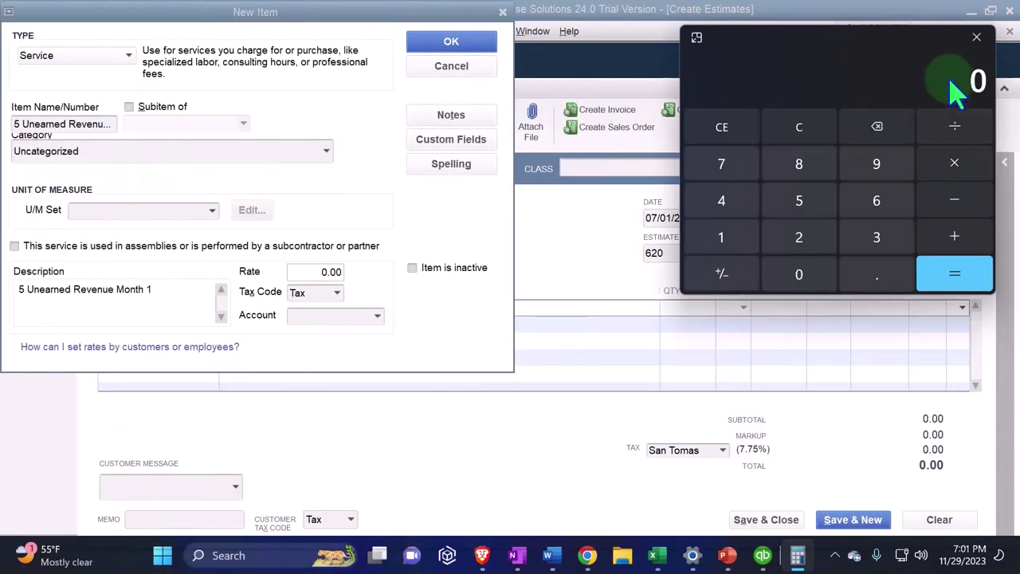
{"action": "type", "text": "17"}
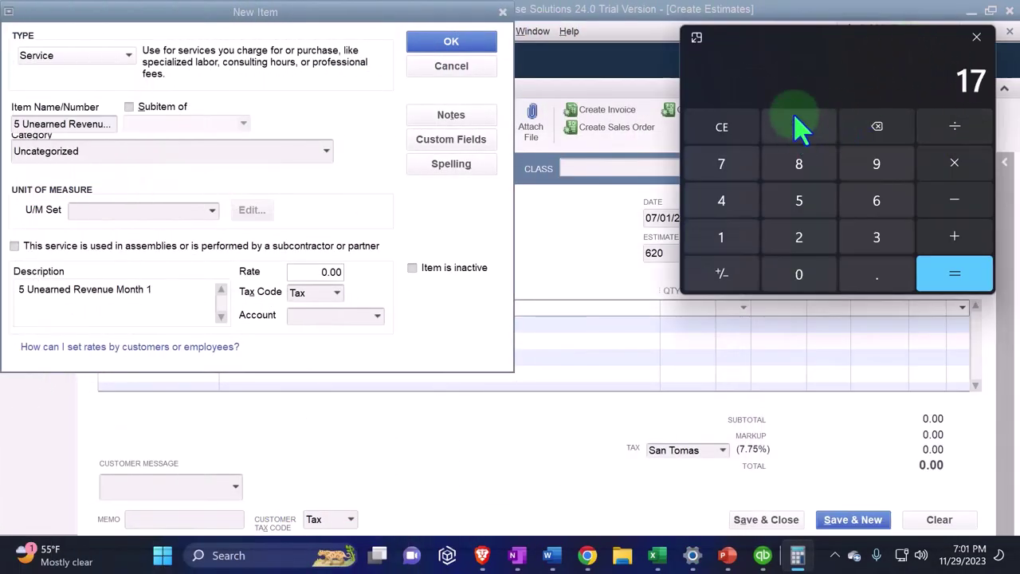
{"action": "type", "text": "5/5"}
{"action": "key", "text": "Return"}
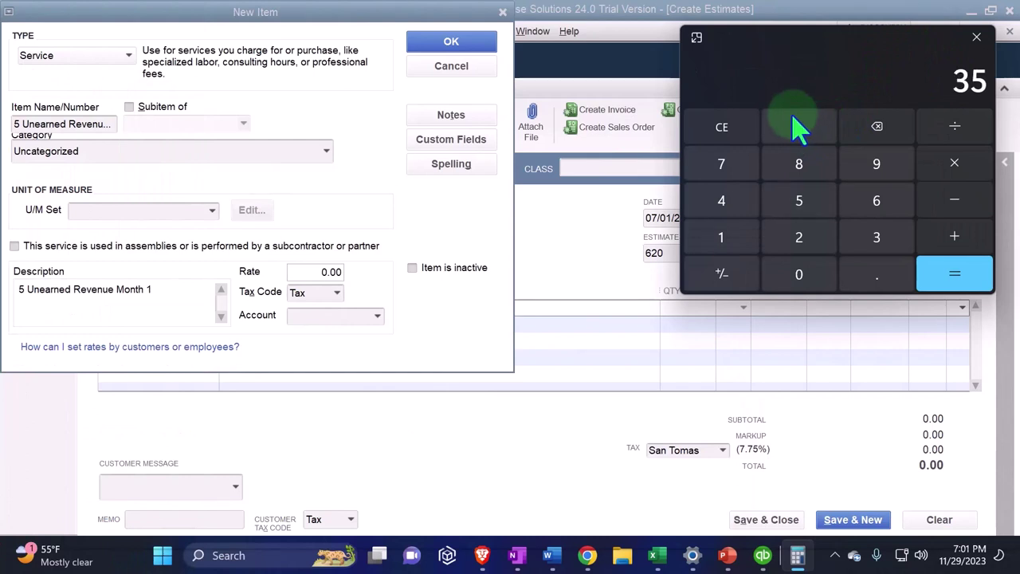
{"action": "key", "text": "alt+F4"}
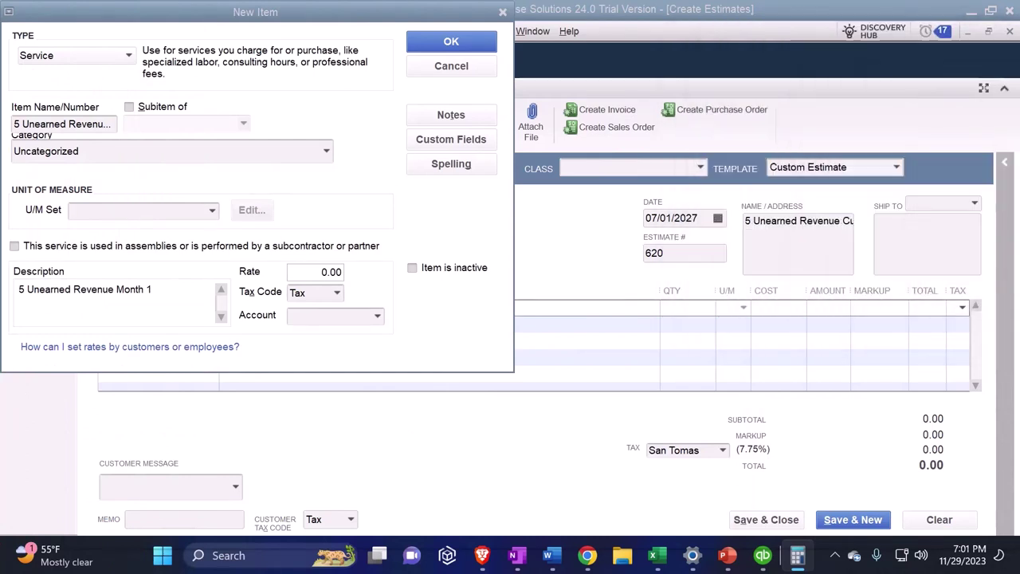
Step: Enter rate 35.00 and paste the item name as the new account name
{"action": "left_click", "coordinate": [318, 271]}
{"action": "type", "text": "35"}
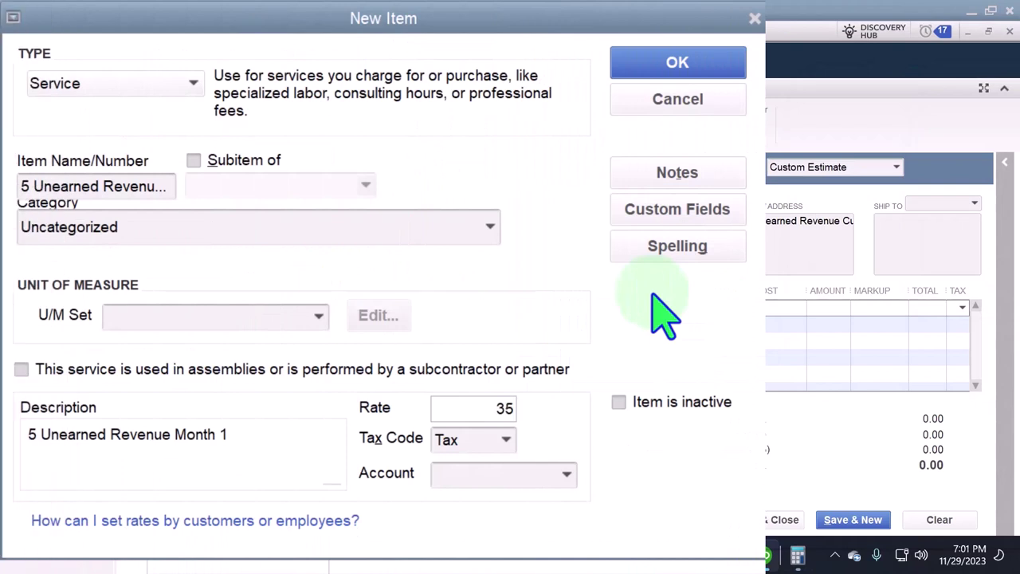
{"action": "key", "text": "Tab"}
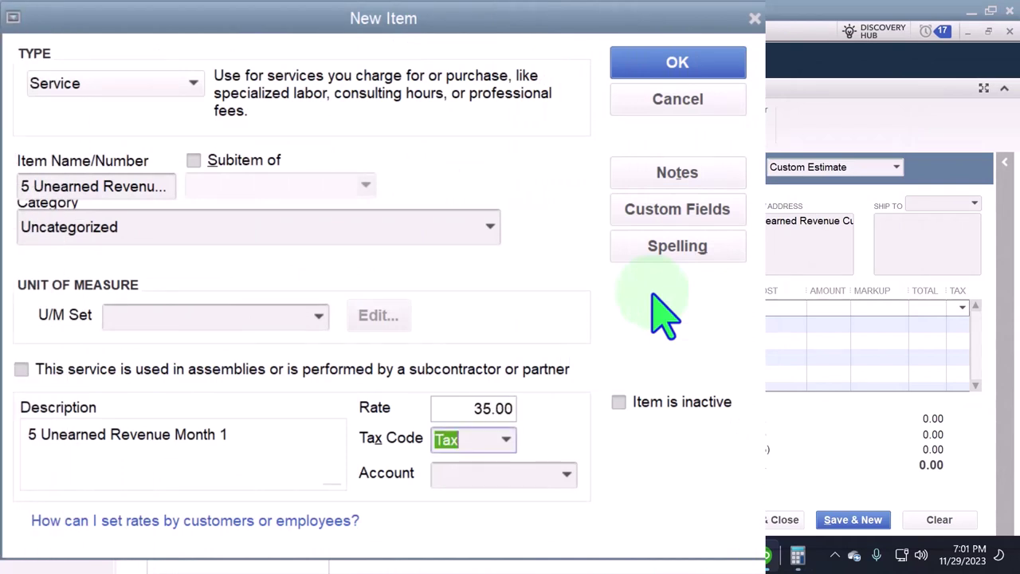
{"action": "key", "text": "Tab"}
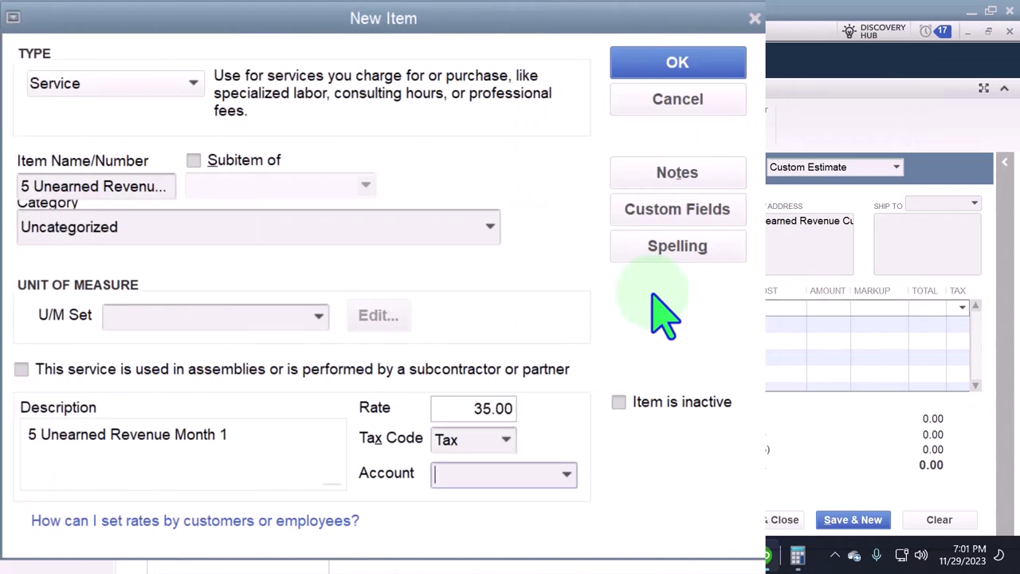
{"action": "key", "text": "ctrl+v"}
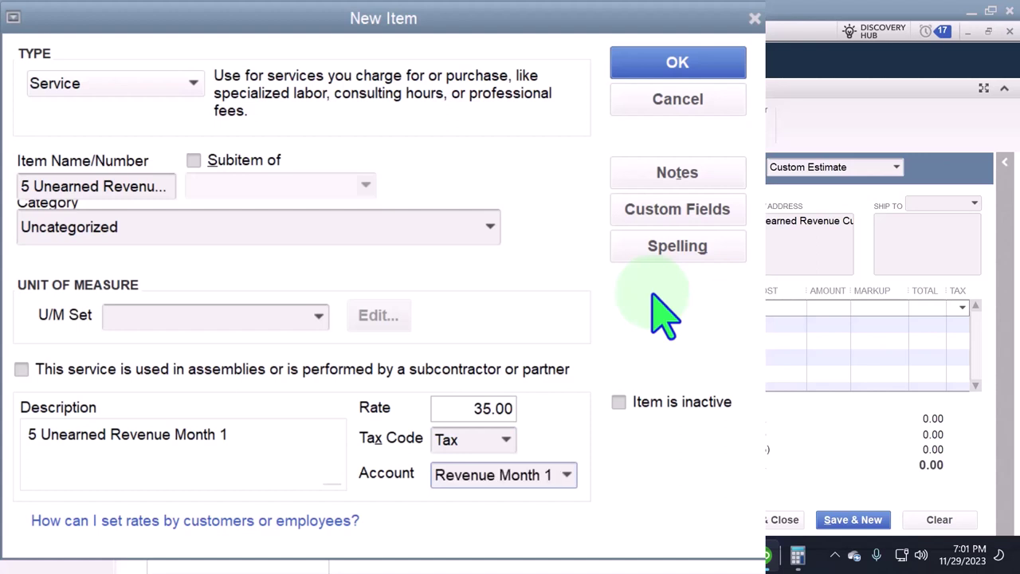
{"action": "key", "text": "Left"}
{"action": "key", "text": "Left"}
{"action": "key", "text": "Left"}
{"action": "key", "text": "Left"}
{"action": "key", "text": "Left"}
{"action": "key", "text": "Left"}
{"action": "key", "text": "Left"}
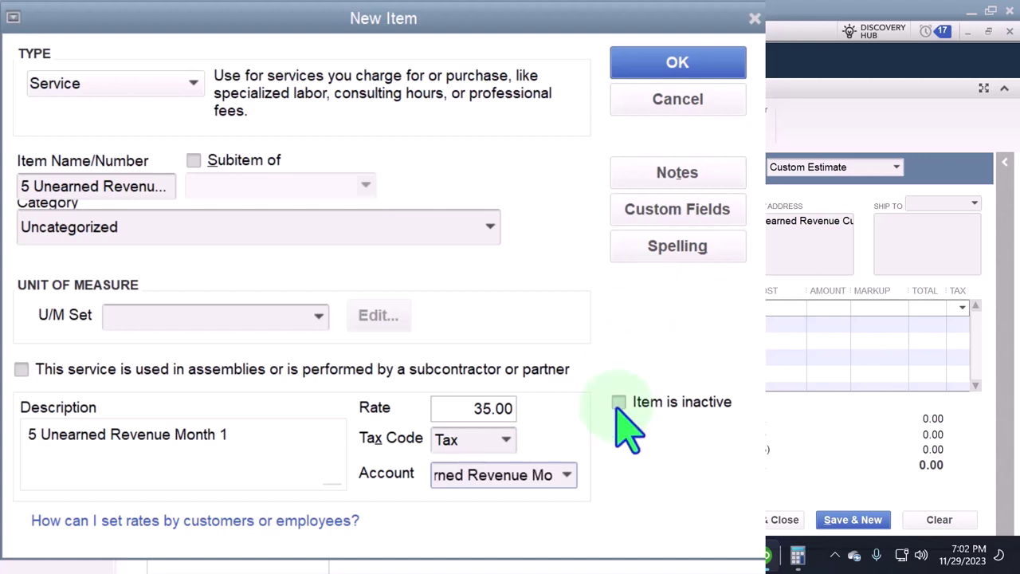
{"action": "key", "text": "Home"}
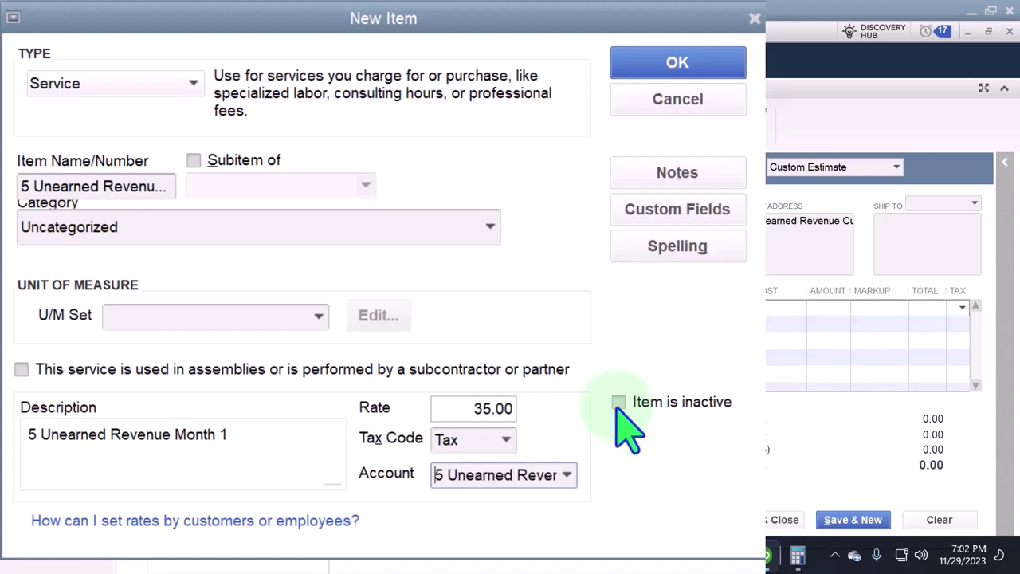
{"action": "key", "text": "Tab"}
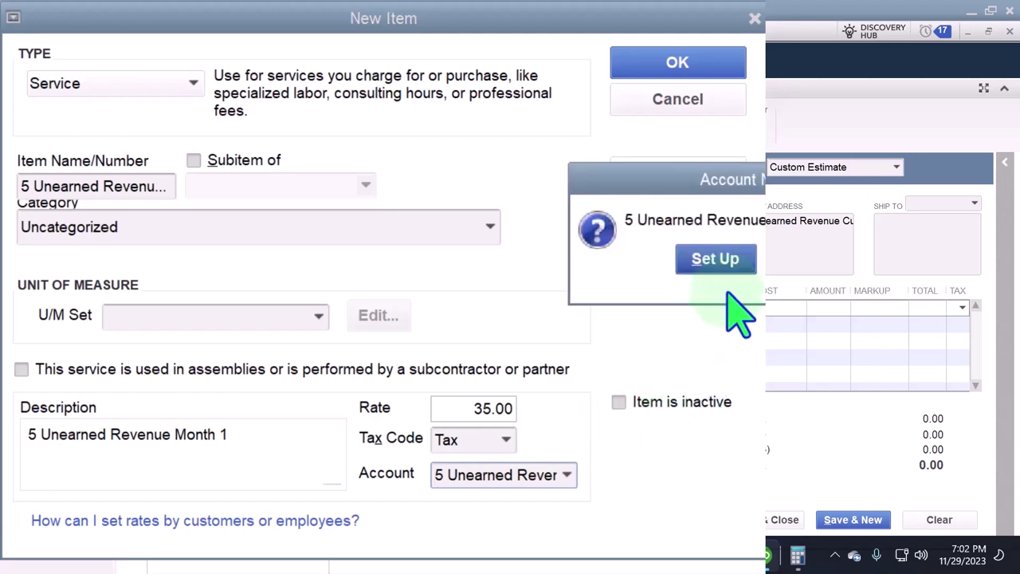
Step: Create the new Income account '5 Unearned Revenue Month 1' for the service item
{"action": "left_click", "coordinate": [717, 260]}
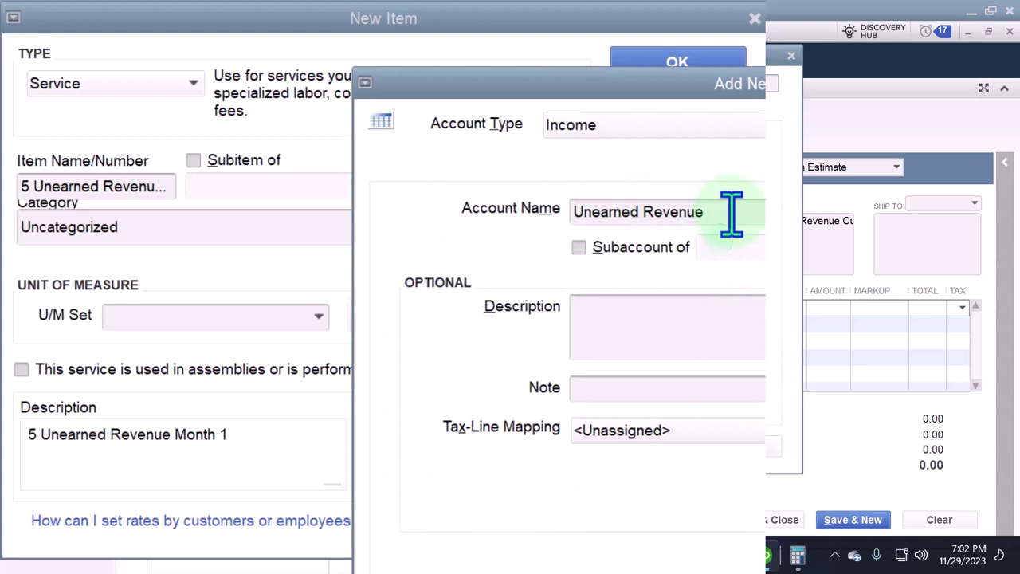
{"action": "left_click_drag", "start_coordinate": [731, 214], "coordinate": [502, 211]}
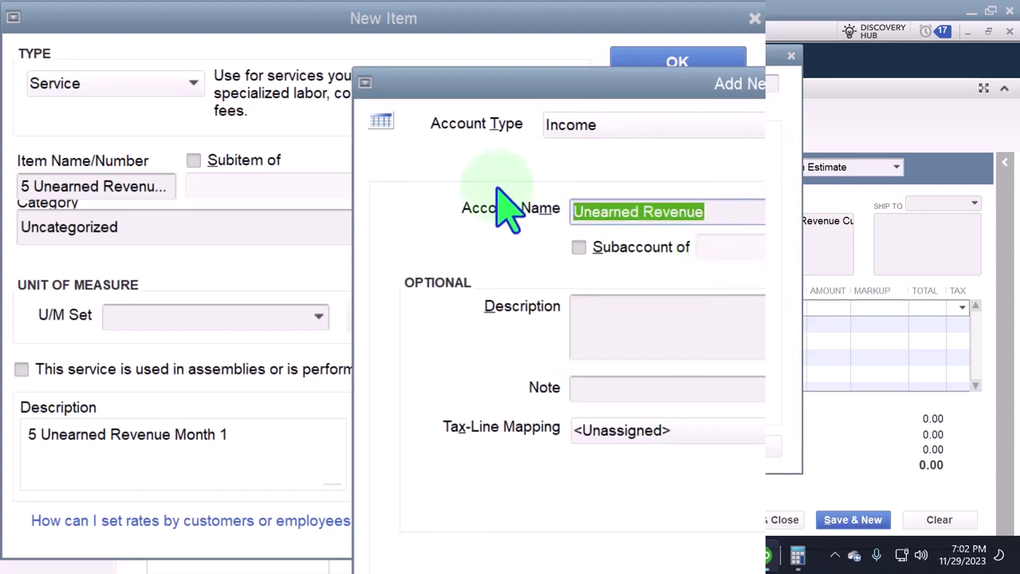
{"action": "type", "text": "5 Unearned Revenue Month"}
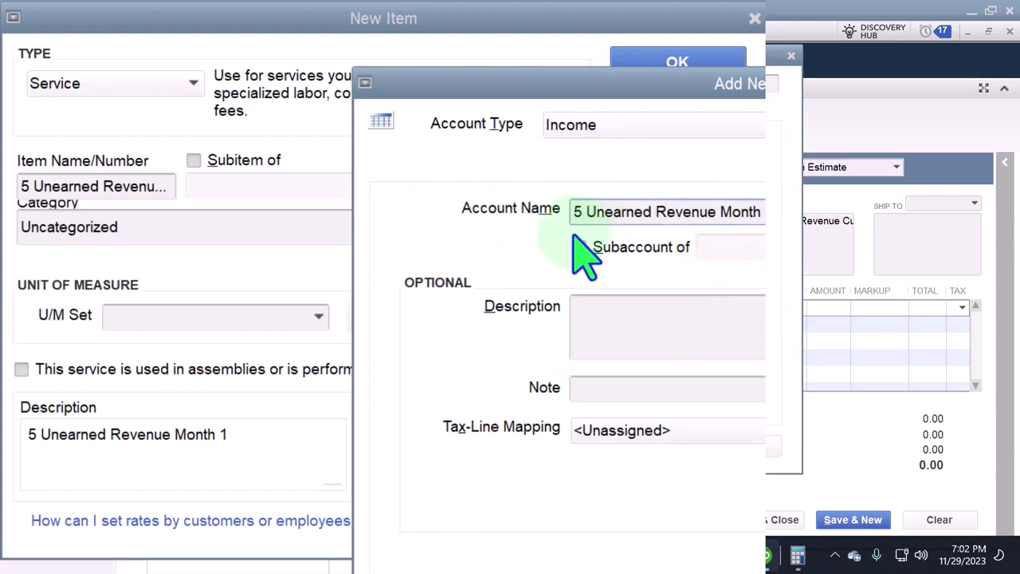
{"action": "left_click", "coordinate": [707, 239]}
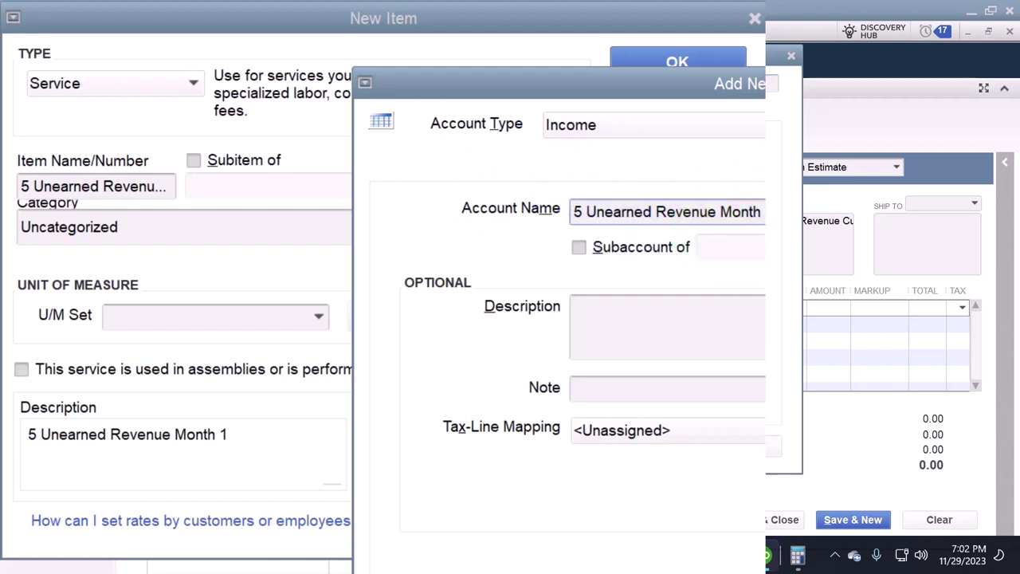
{"action": "key", "text": "Return"}
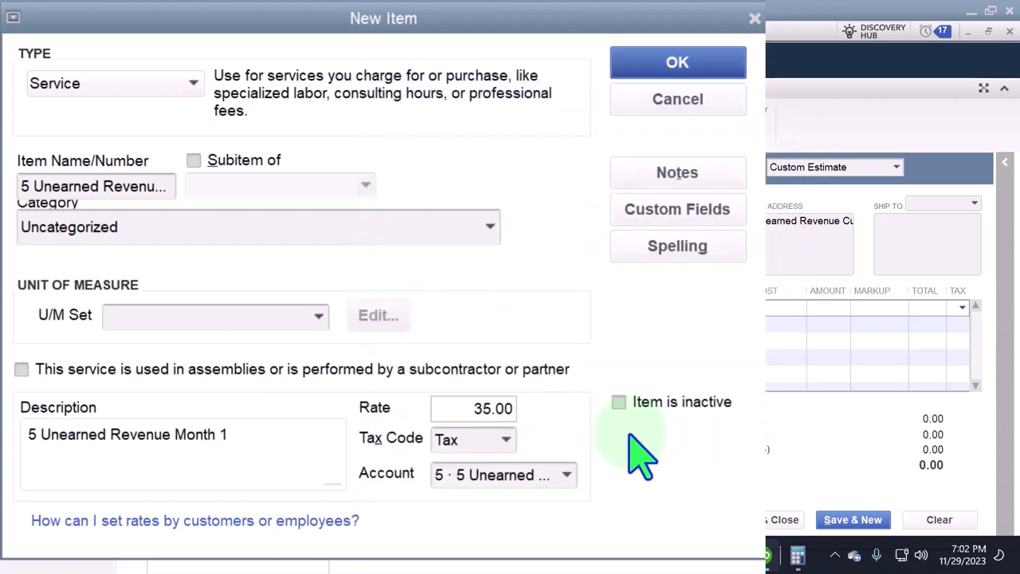
Step: Save the Month 1 item to the estimate at 35.00 and begin a second line for Month 2
{"action": "left_click", "coordinate": [687, 65]}
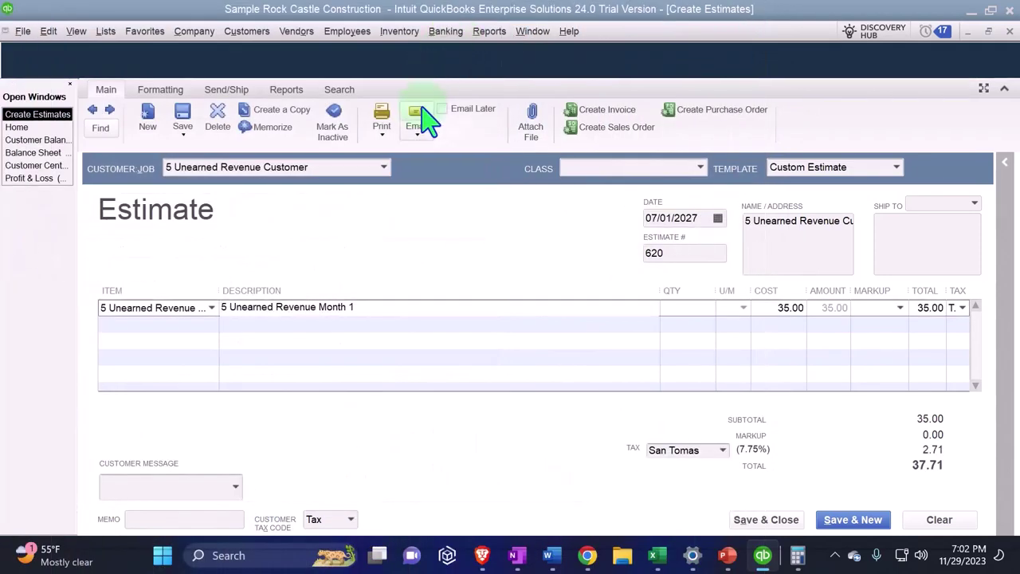
{"action": "key", "text": "Tab"}
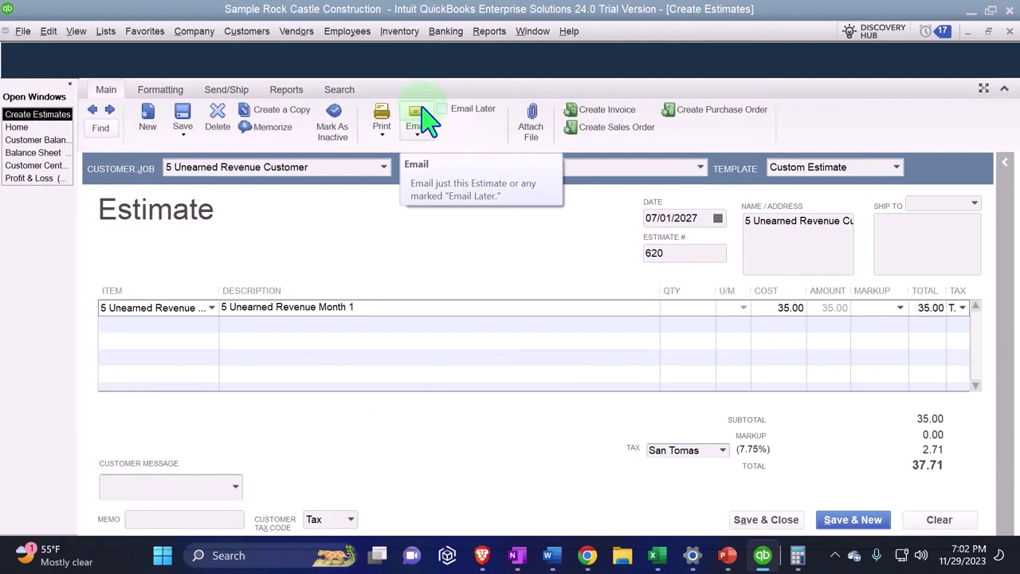
{"action": "left_click", "coordinate": [142, 318]}
{"action": "type", "text": "5 Unearned Revenue M"}
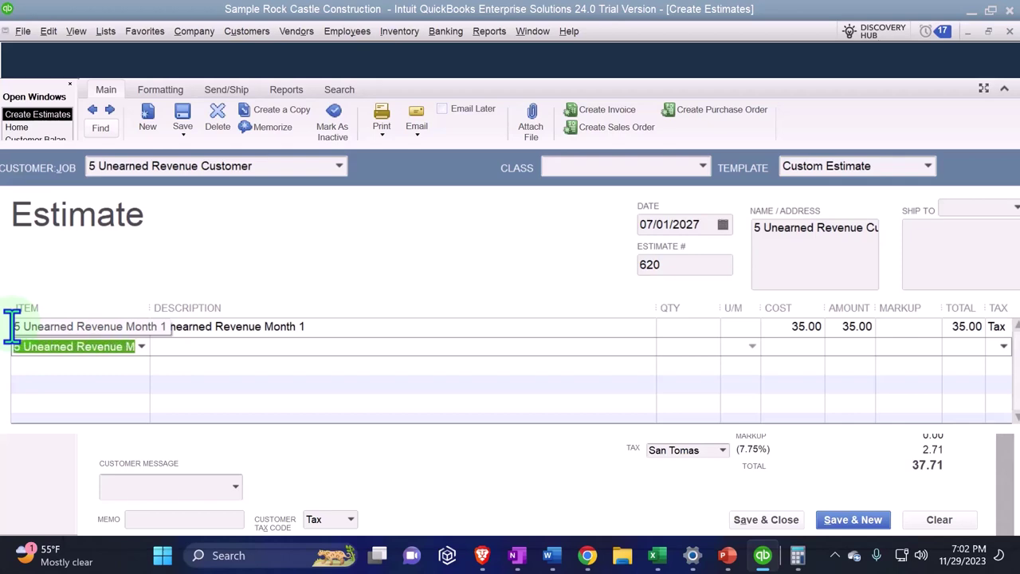
Step: Create Service item '5 Unearned Revenue Month 2' at 35.00 with the unearned account, and widen the Item column
{"action": "left_click", "coordinate": [167, 323]}
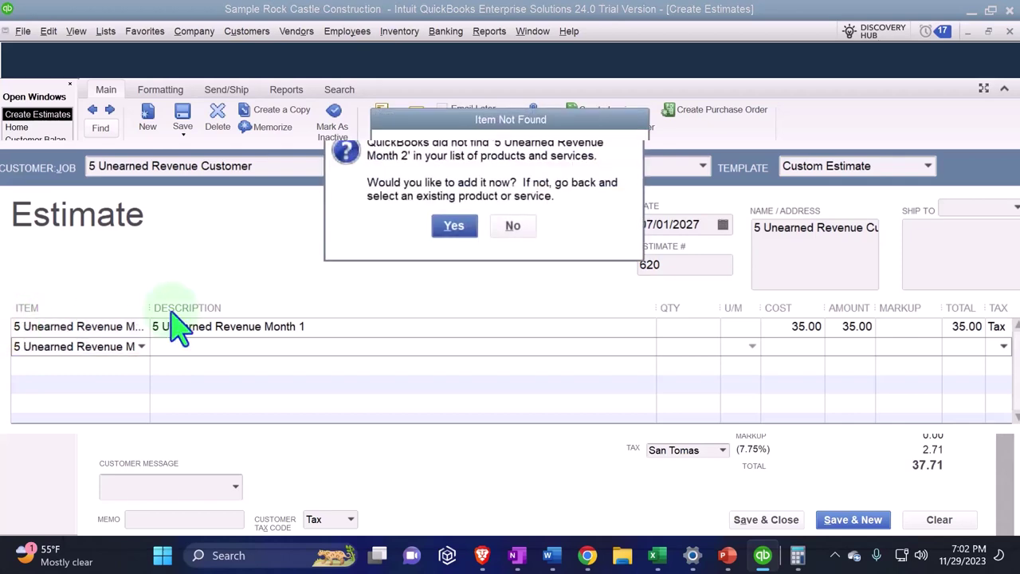
{"action": "left_click", "coordinate": [490, 224]}
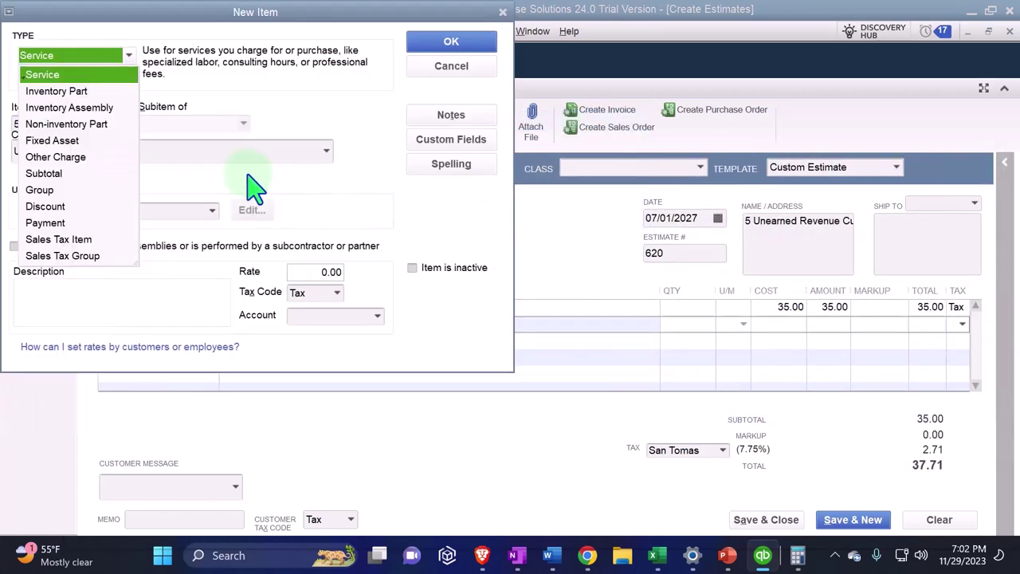
{"action": "key", "text": "Tab"}
{"action": "key", "text": "ctrl+c"}
{"action": "left_click", "coordinate": [91, 296]}
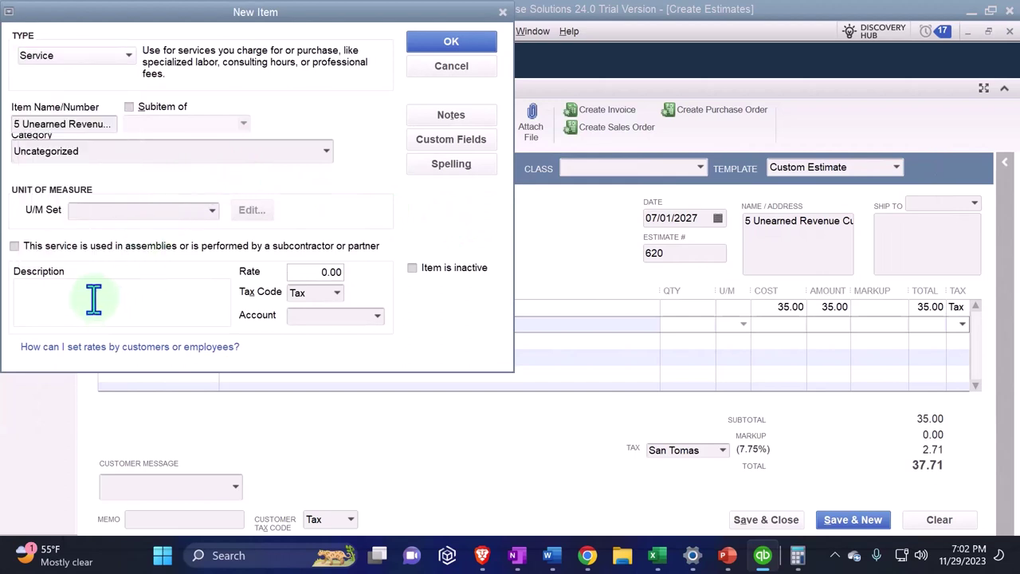
{"action": "key", "text": "ctrl+v"}
{"action": "left_click", "coordinate": [319, 275]}
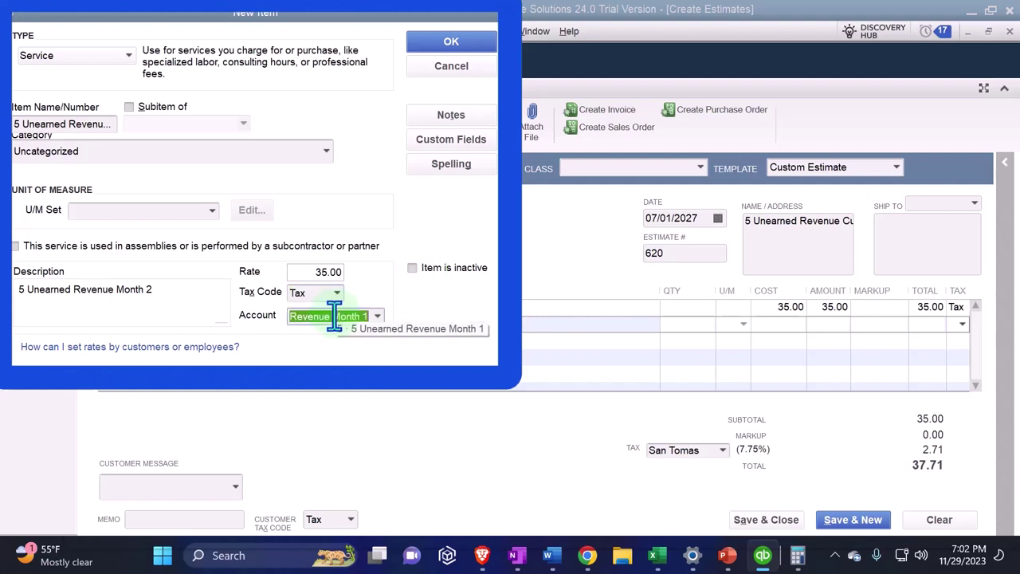
{"action": "key", "text": "Tab"}
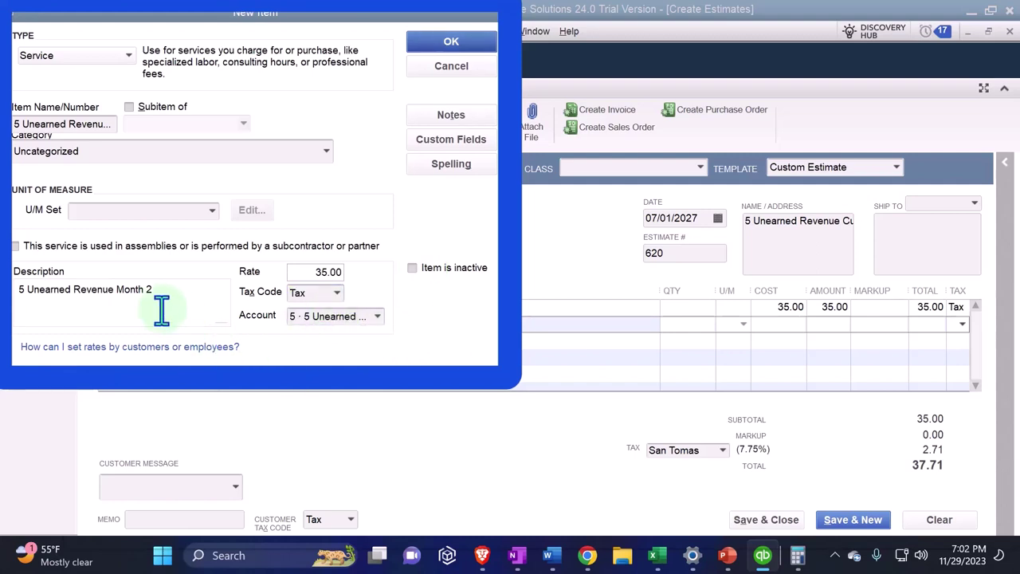
{"action": "left_click", "coordinate": [451, 44]}
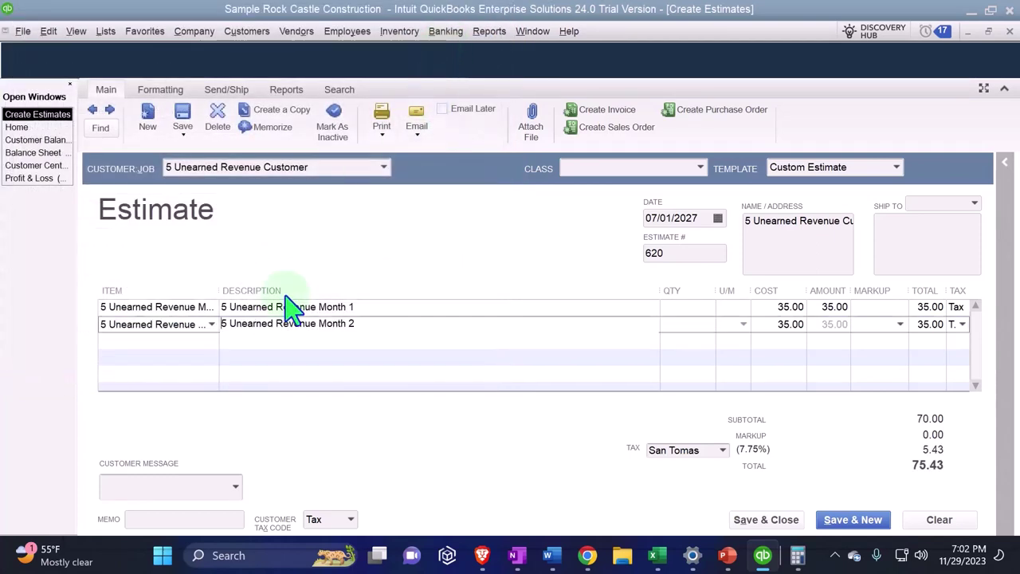
{"action": "left_click_drag", "start_coordinate": [223, 300], "coordinate": [278, 296]}
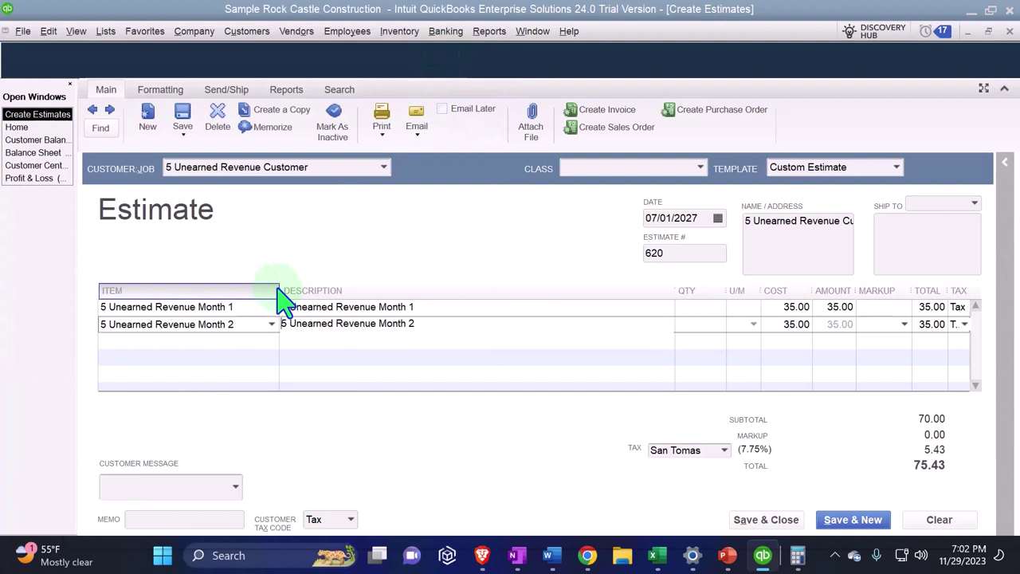
{"action": "left_click", "coordinate": [189, 341]}
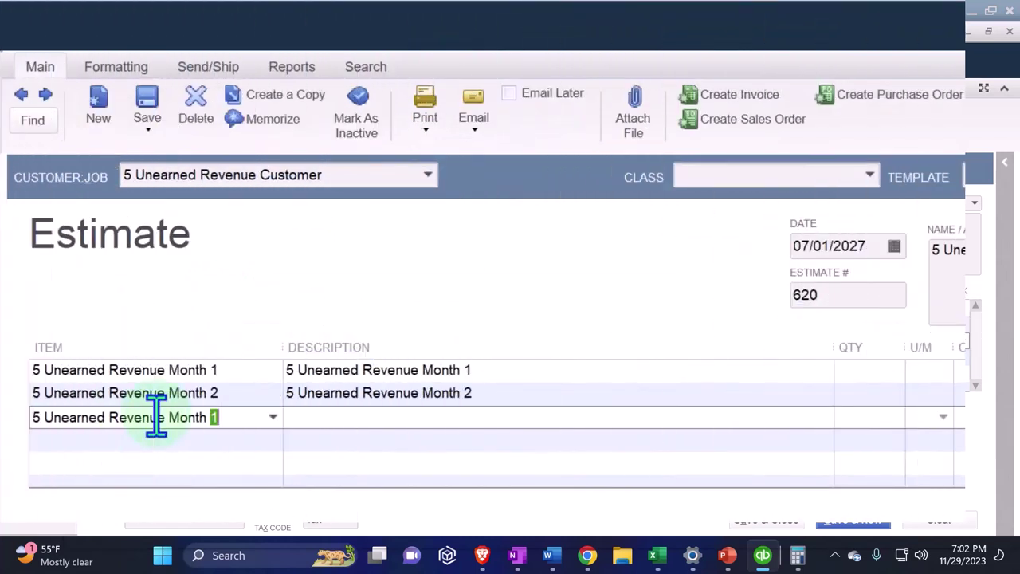
Step: Add Service item '5 Unearned Revenue Month 3' at 35.00 with the unearned account as line three
{"action": "key", "text": "shift+Left"}
{"action": "key", "text": "shift+Left"}
{"action": "key", "text": "shift+Left"}
{"action": "key", "text": "shift+Left"}
{"action": "key", "text": "shift+Left"}
{"action": "key", "text": "shift+Left"}
{"action": "key", "text": "shift+Left"}
{"action": "key", "text": "shift+Left"}
{"action": "key", "text": "shift+Left"}
{"action": "key", "text": "shift+Left"}
{"action": "key", "text": "shift+Left"}
{"action": "key", "text": "shift+Left"}
{"action": "key", "text": "shift+Left"}
{"action": "key", "text": "shift+Left"}
{"action": "key", "text": "shift+Left"}
{"action": "key", "text": "shift+Left"}
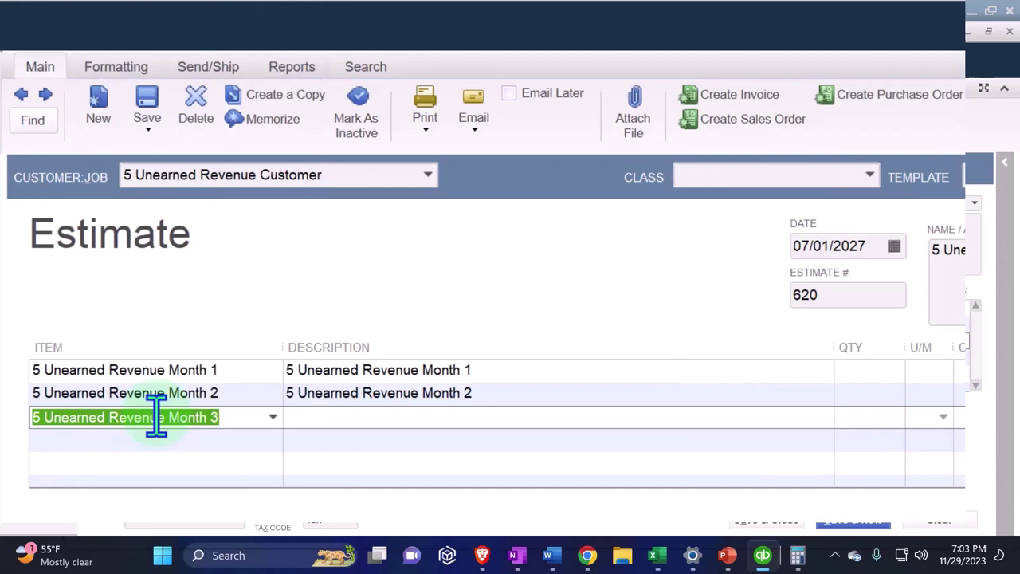
{"action": "key", "text": "Tab"}
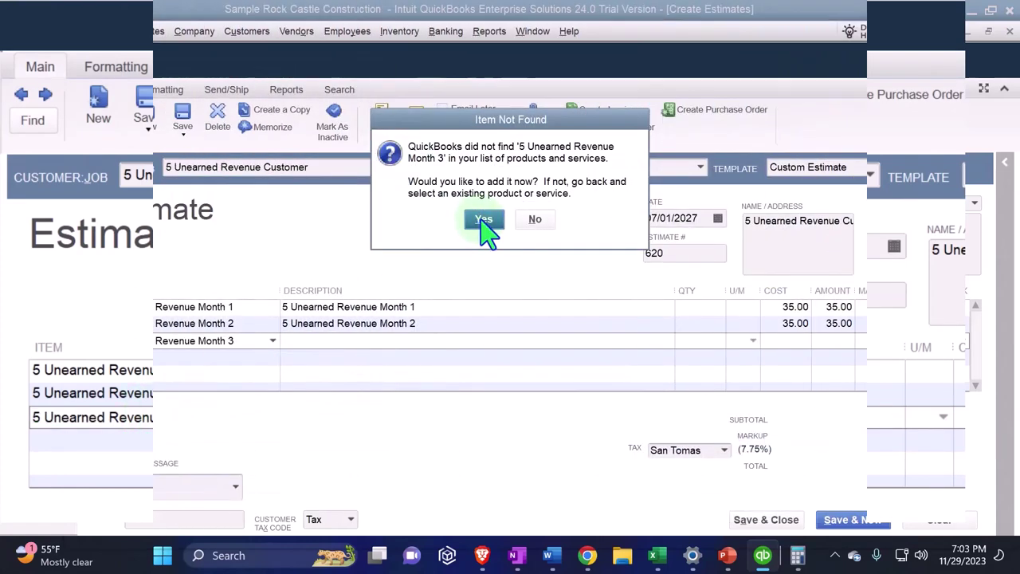
{"action": "left_click", "coordinate": [484, 220]}
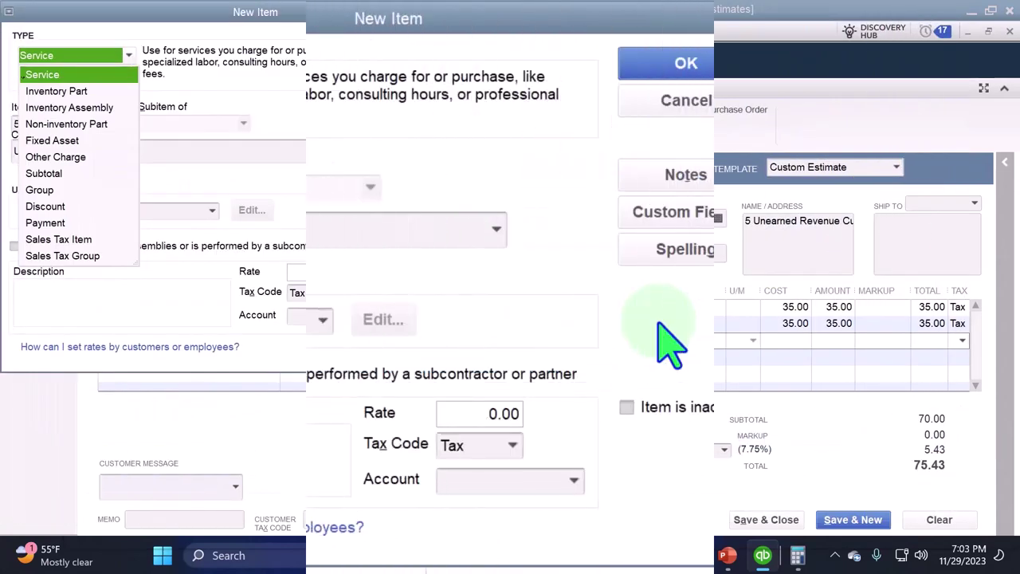
{"action": "key", "text": "Tab"}
{"action": "left_click", "coordinate": [125, 451]}
{"action": "type", "text": "5 Unearned Revenue Month 3"}
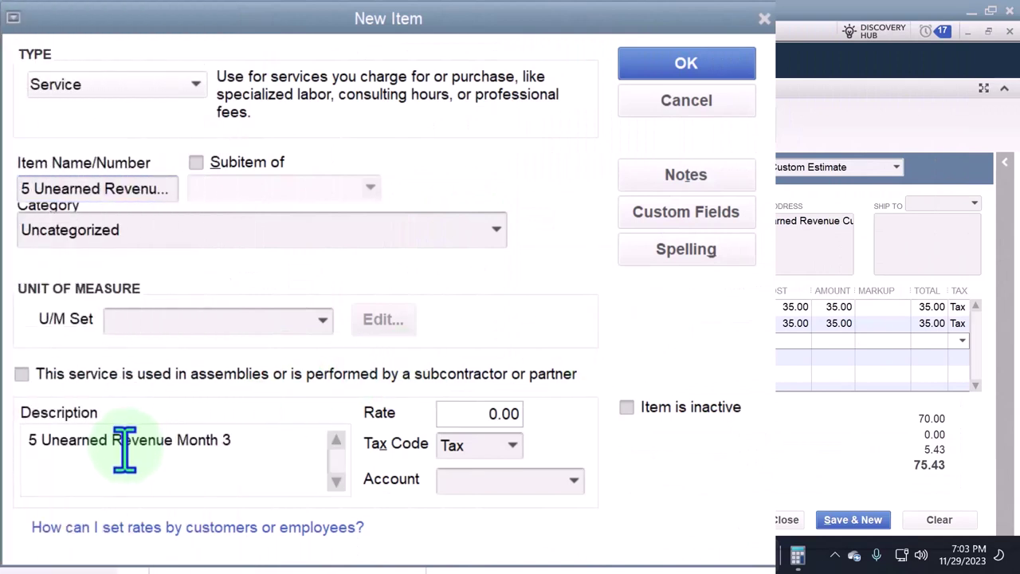
{"action": "left_click", "coordinate": [471, 417]}
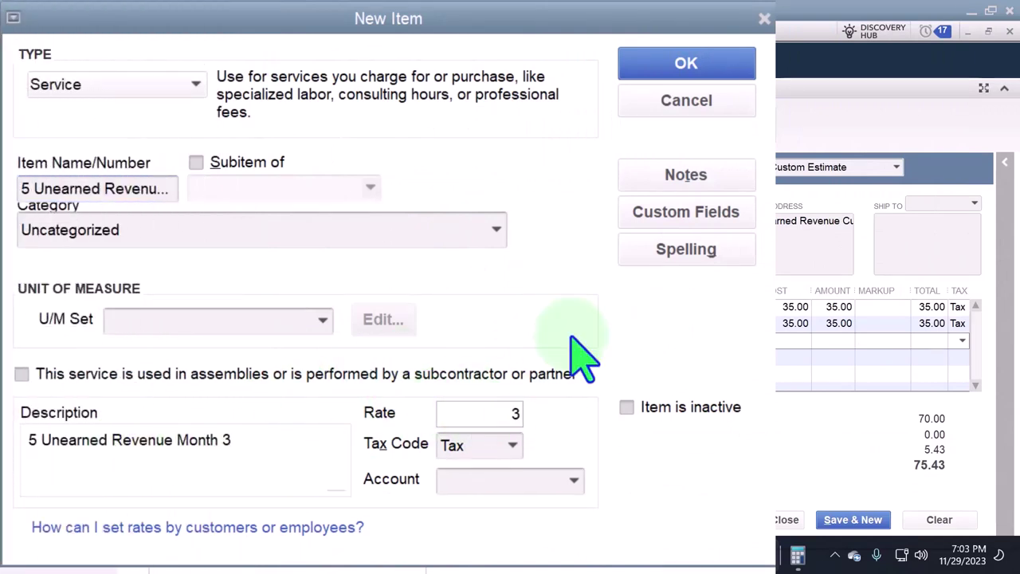
{"action": "left_click", "coordinate": [494, 478]}
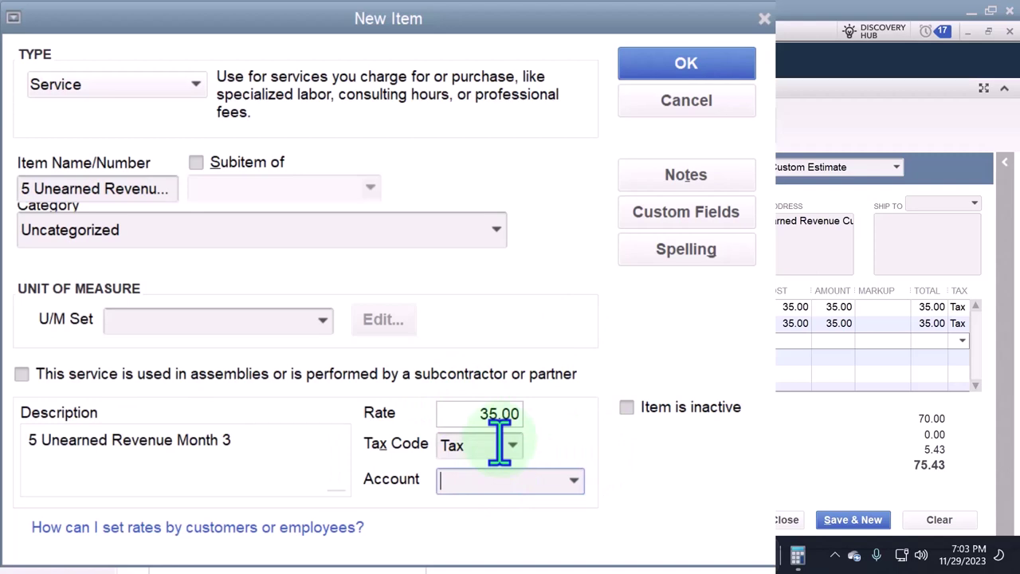
{"action": "type", "text": "5"}
{"action": "key", "text": "Tab"}
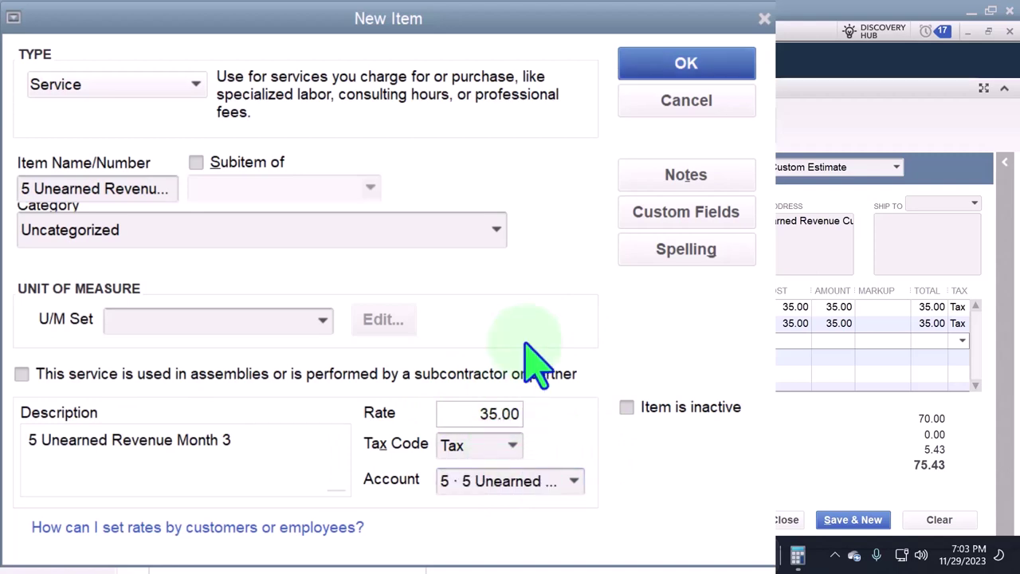
{"action": "left_click", "coordinate": [687, 65]}
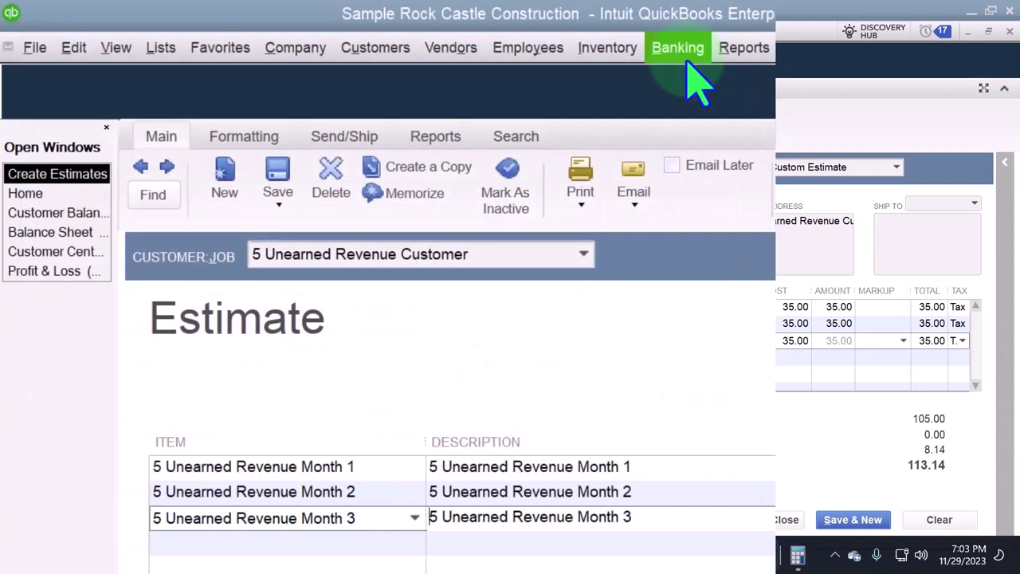
{"action": "left_click", "coordinate": [239, 545]}
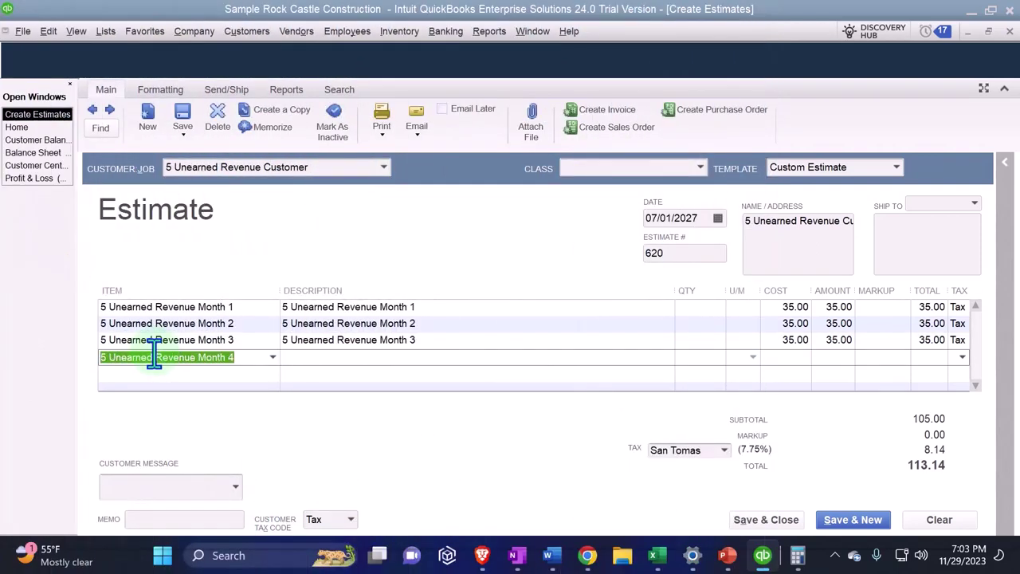
Step: Add Service item '5 Unearned Revenue Month 4' at 35.00, then enter 'Month 5' on a fifth line
{"action": "key", "text": "Tab"}
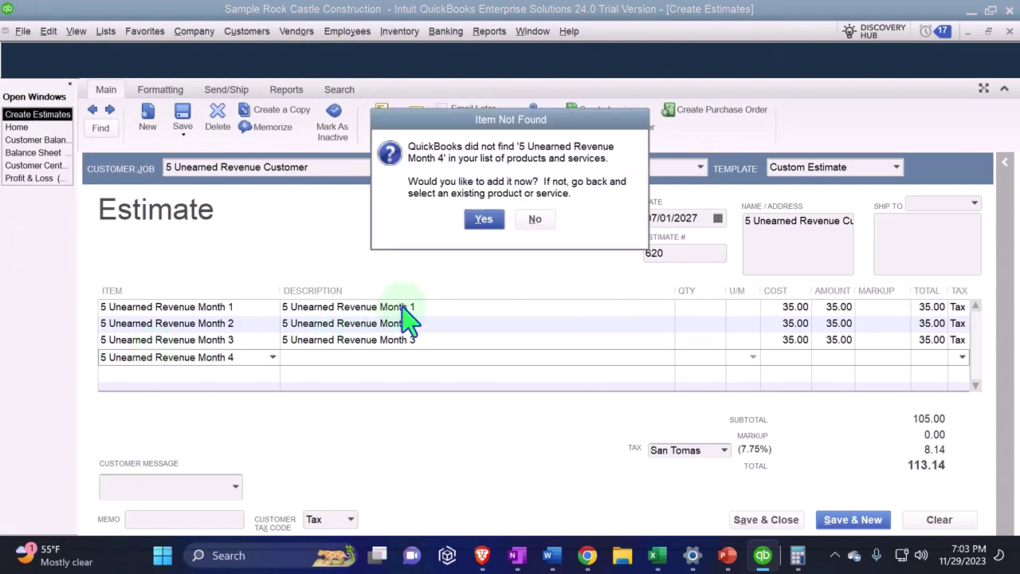
{"action": "left_click", "coordinate": [484, 222]}
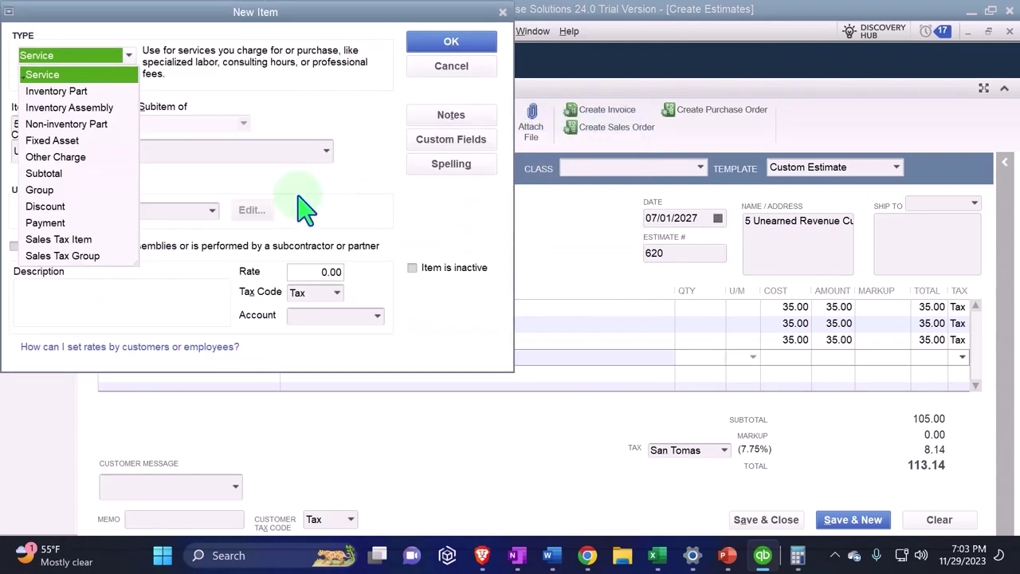
{"action": "key", "text": "Tab"}
{"action": "key", "text": "ctrl+c"}
{"action": "left_click", "coordinate": [98, 298]}
{"action": "left_click", "coordinate": [322, 272]}
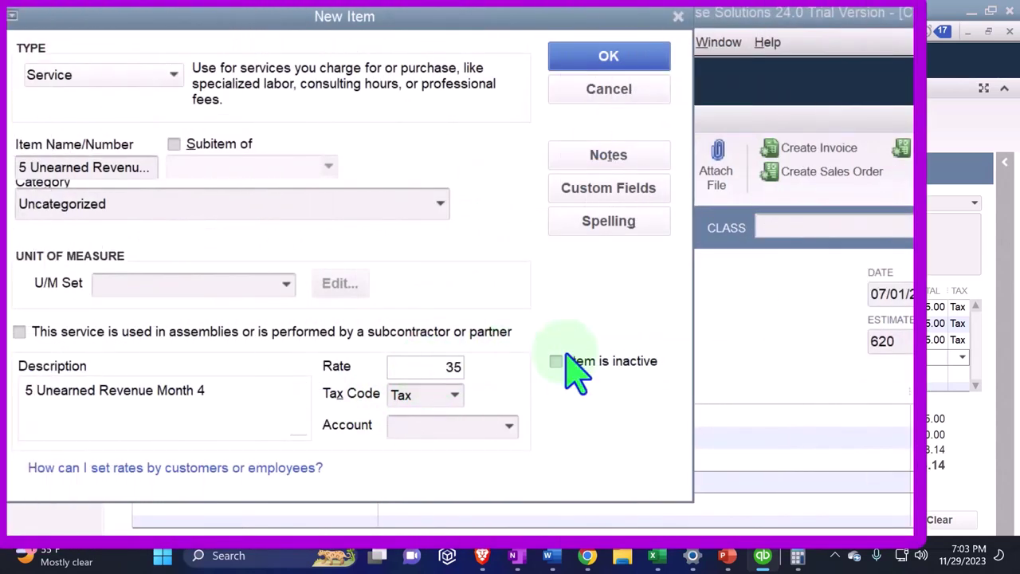
{"action": "key", "text": "Tab"}
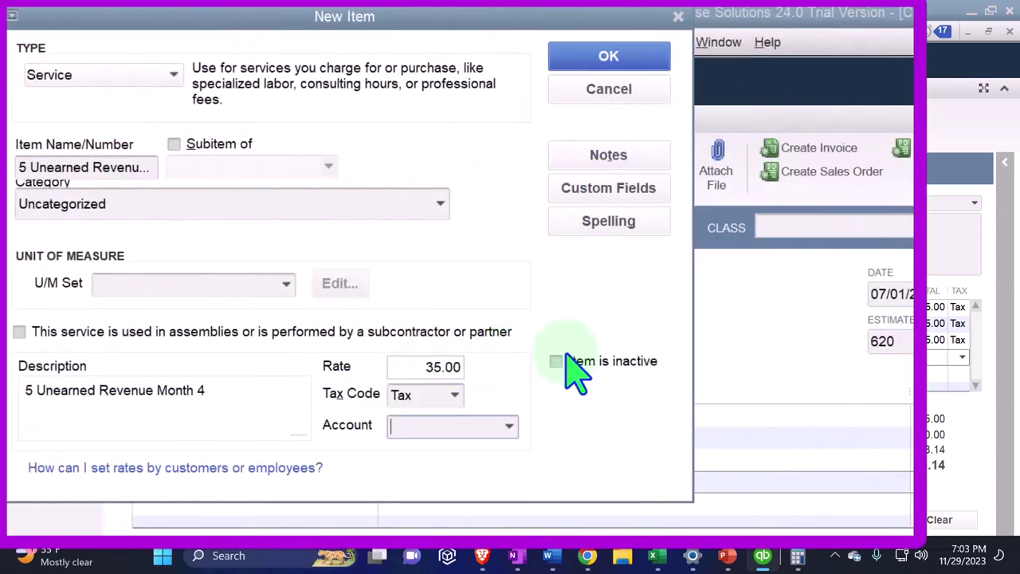
{"action": "type", "text": "5 · 5 Unearned ..."}
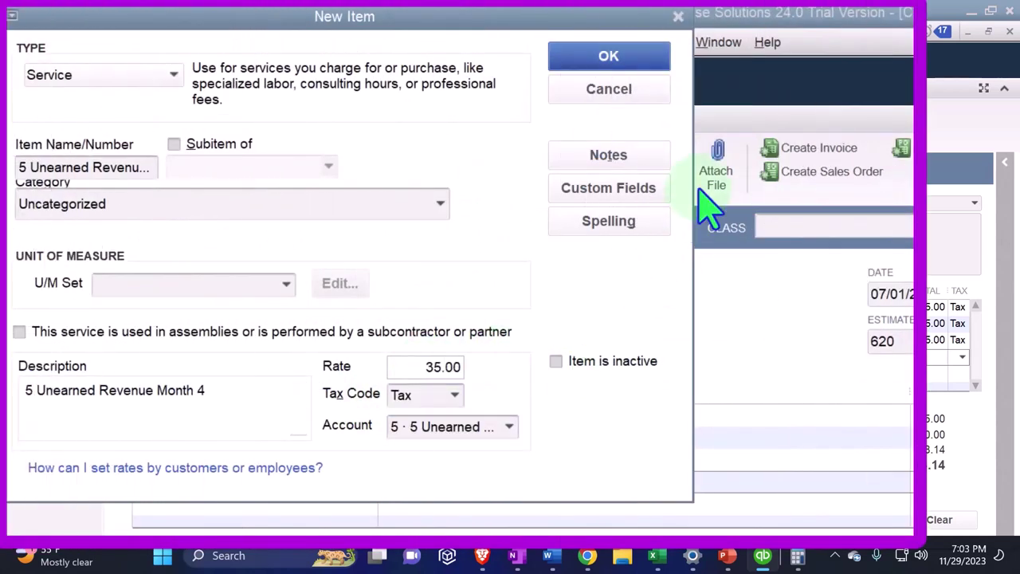
{"action": "left_click", "coordinate": [661, 63]}
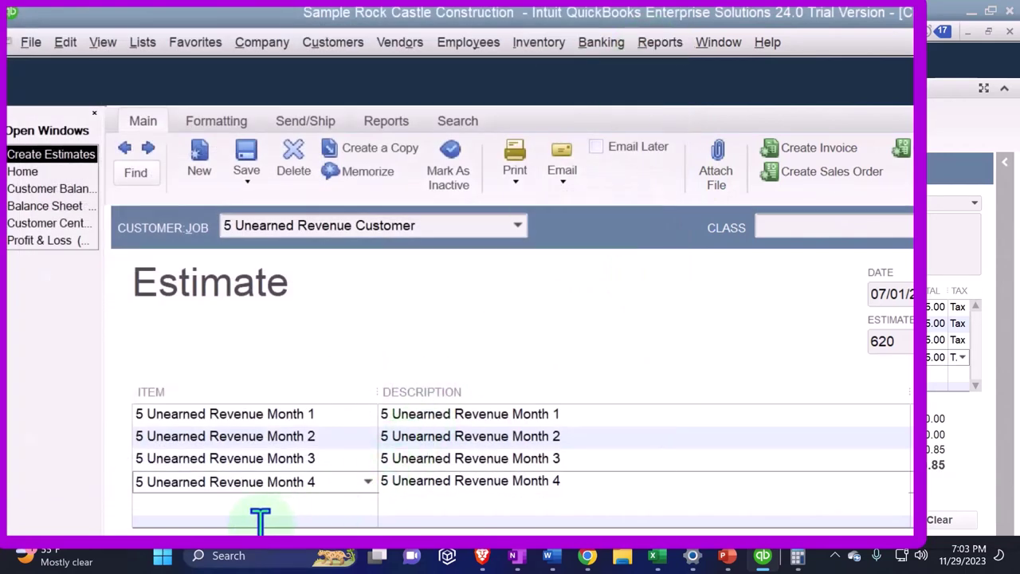
{"action": "left_click", "coordinate": [205, 504]}
{"action": "key", "text": "ctrl+v"}
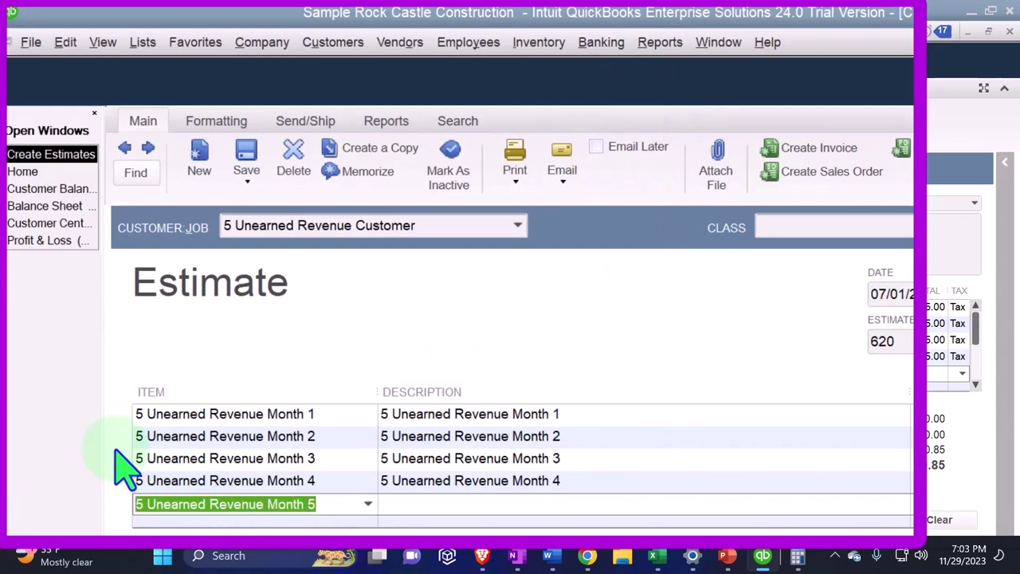
Step: Set up Service item '5 Unearned Revenue Month 5' at rate 35 with the unearned account, totalling 188.56
{"action": "key", "text": "Tab"}
{"action": "left_click", "coordinate": [647, 293]}
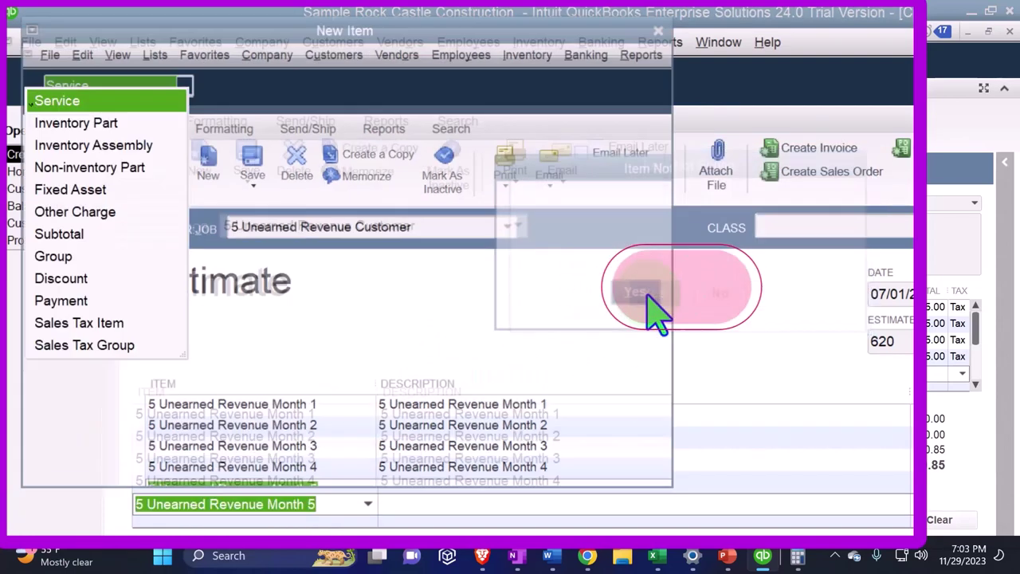
{"action": "key", "text": "Tab"}
{"action": "left_click", "coordinate": [131, 407]}
{"action": "type", "text": "5 Unearned Revenue Month 5"}
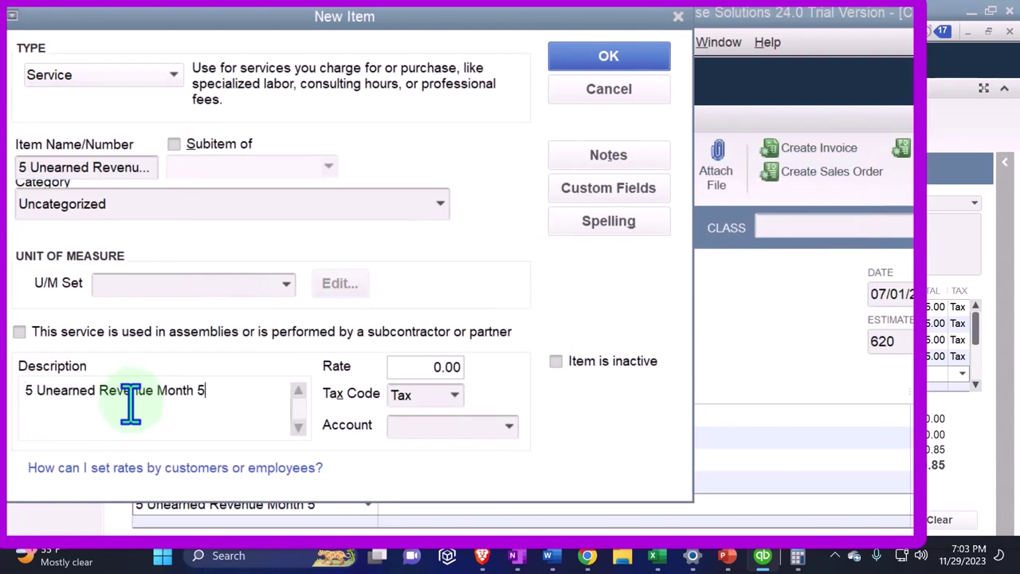
{"action": "left_click", "coordinate": [438, 368]}
{"action": "type", "text": "3"}
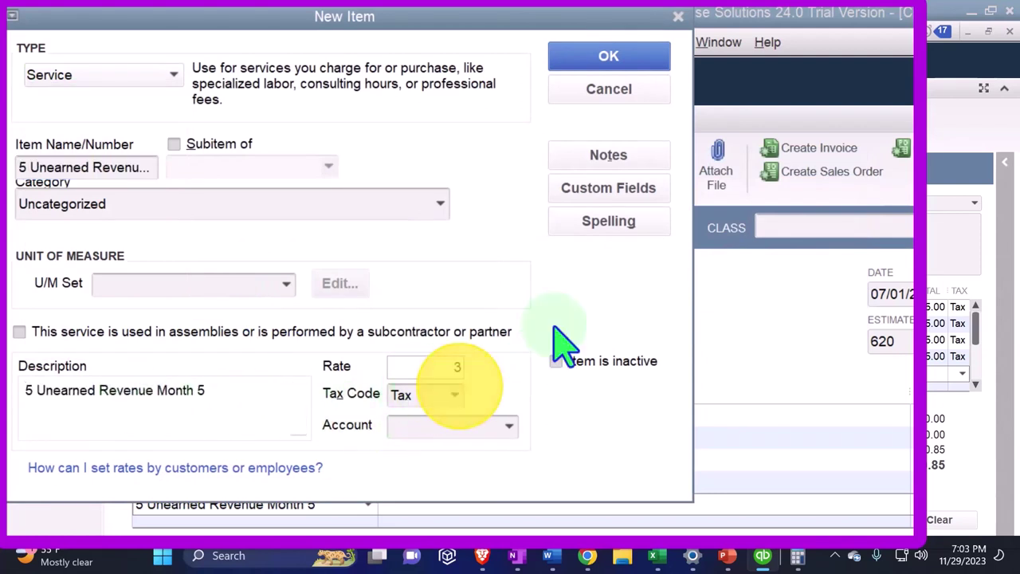
{"action": "type", "text": "5"}
{"action": "key", "text": "Tab"}
{"action": "key", "text": "Tab"}
{"action": "type", "text": "5"}
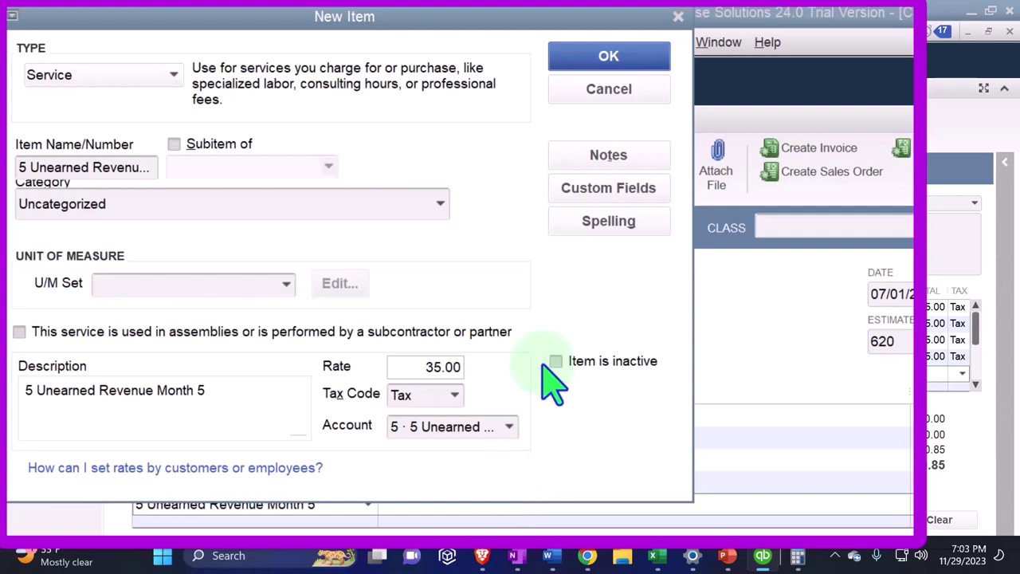
{"action": "left_click", "coordinate": [609, 58]}
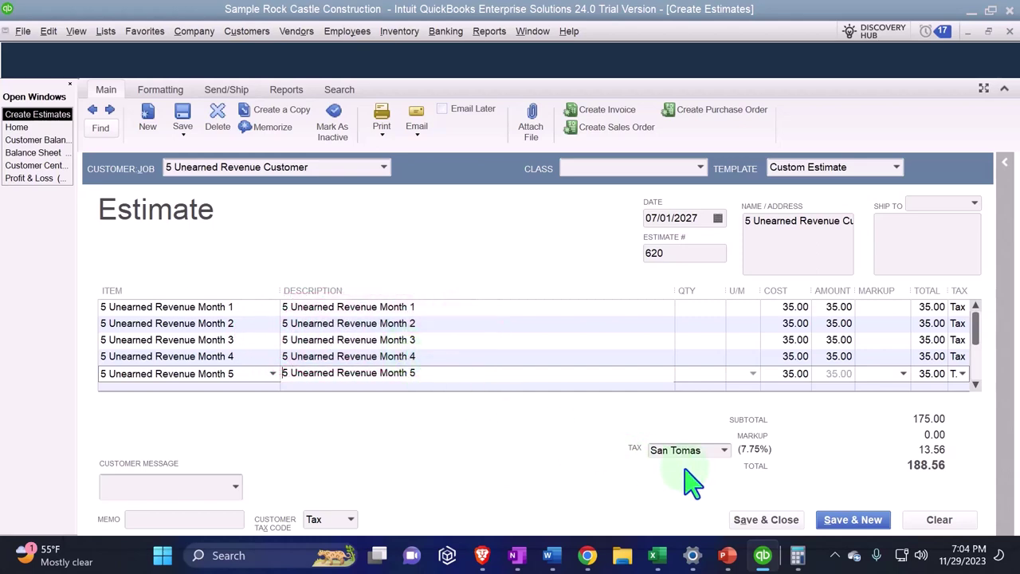
Step: Copy the Estimate row (A3:B3) from sheet 1165 into A3 of sheet 1170 in Excel
{"action": "left_click", "coordinate": [671, 559]}
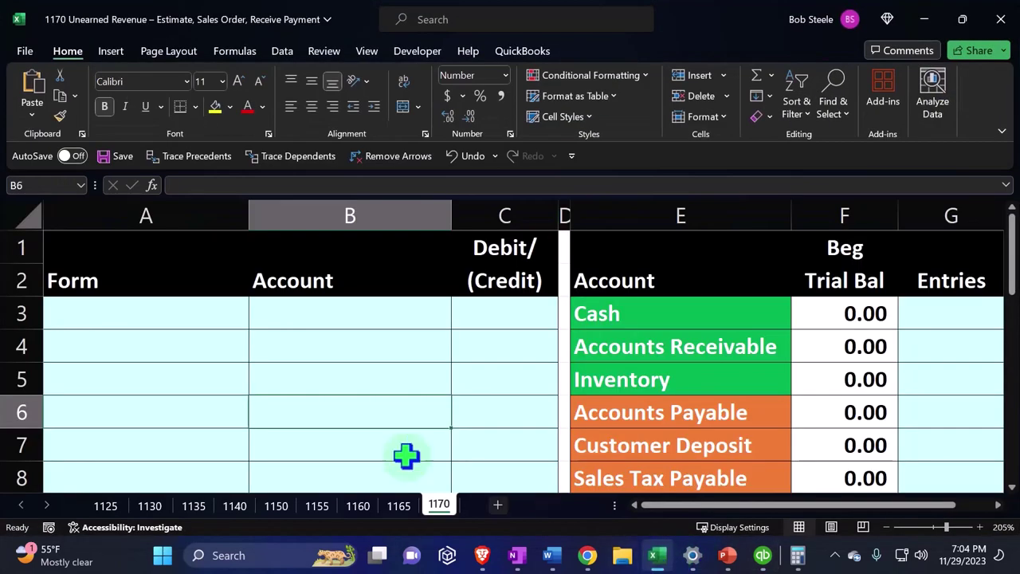
{"action": "scroll", "coordinate": [346, 416], "scroll_direction": "down", "scroll_amount": 2, "text": "ctrl"}
{"action": "left_click", "coordinate": [398, 505]}
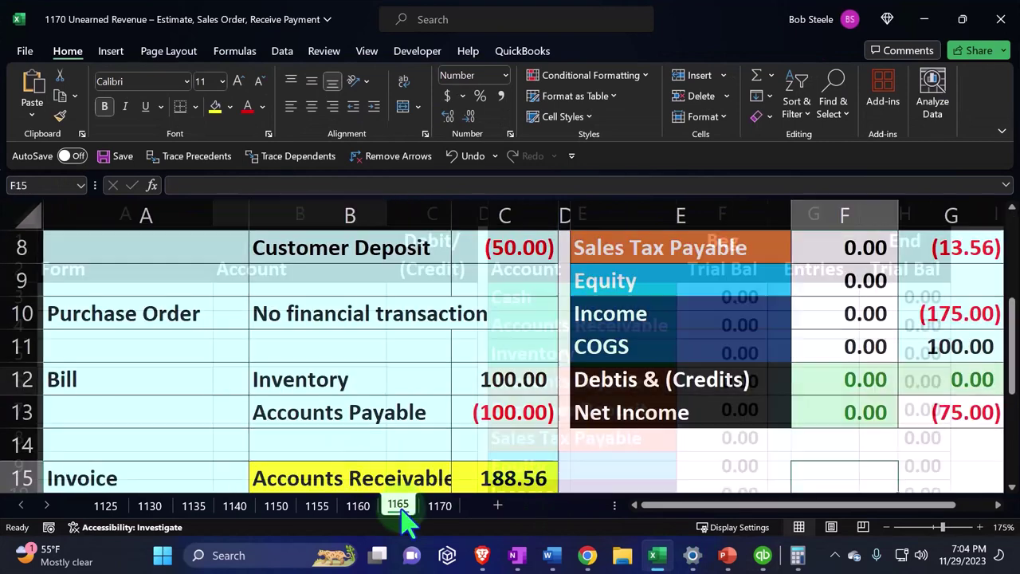
{"action": "scroll", "coordinate": [152, 367], "scroll_direction": "up", "scroll_amount": 3}
{"action": "left_click", "coordinate": [118, 313]}
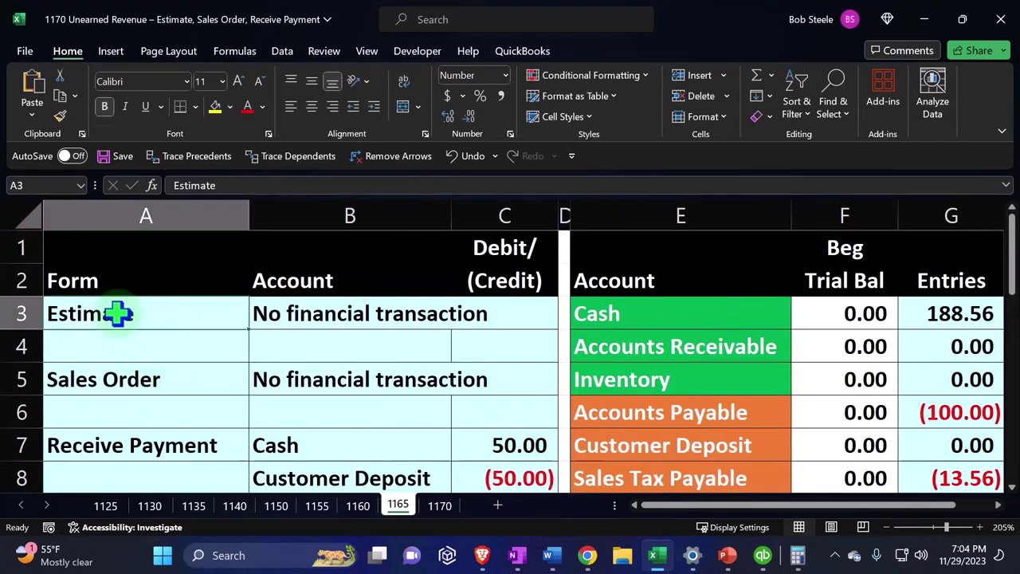
{"action": "left_click_drag", "start_coordinate": [118, 313], "coordinate": [268, 314]}
{"action": "key", "text": "ctrl+c"}
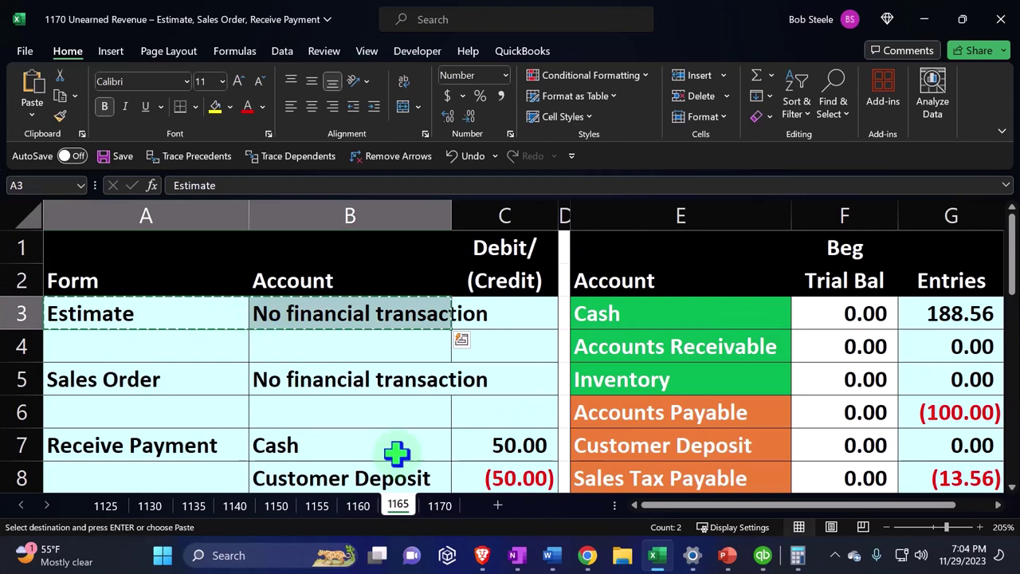
{"action": "left_click", "coordinate": [439, 505]}
{"action": "left_click", "coordinate": [138, 298]}
{"action": "key", "text": "ctrl+v"}
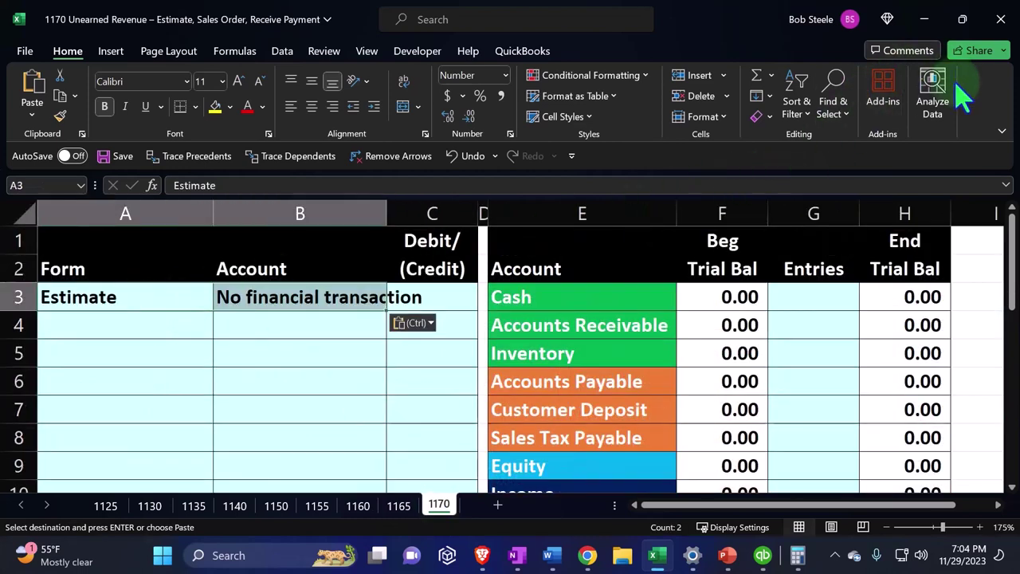
Step: Switch the Excel ribbon display to Full-screen mode
{"action": "left_click", "coordinate": [1002, 130]}
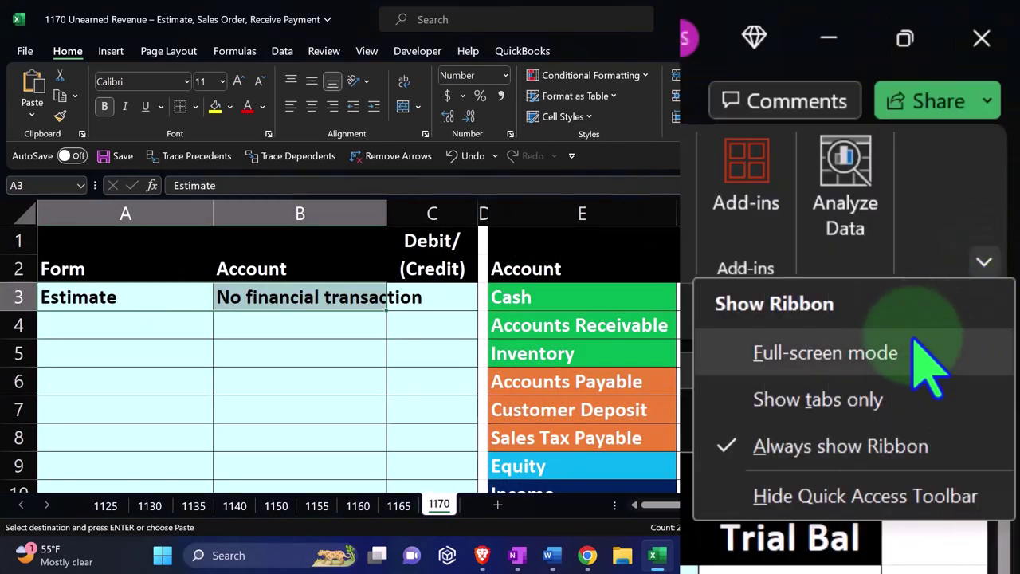
{"action": "left_click", "coordinate": [918, 169]}
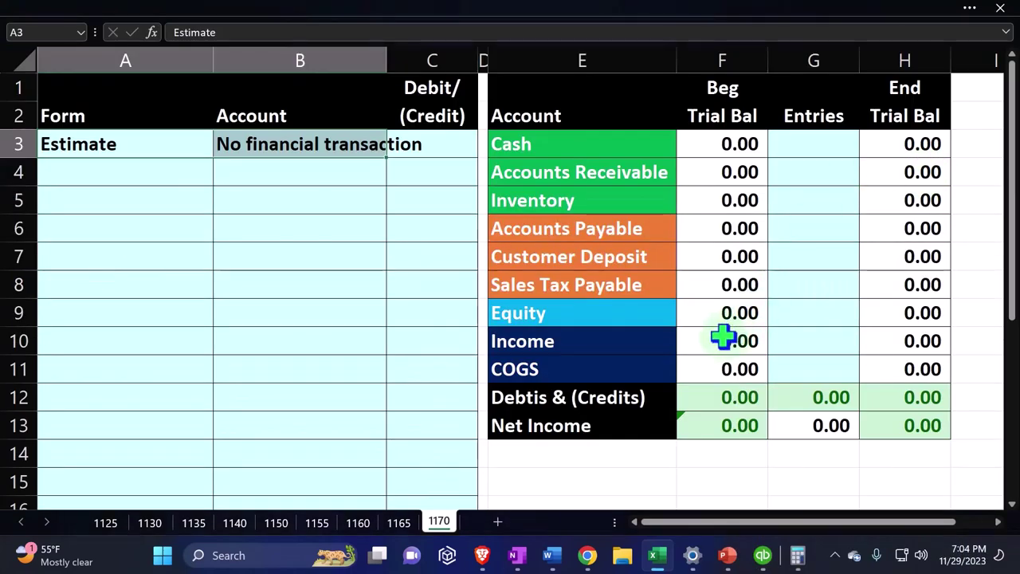
{"action": "left_click", "coordinate": [314, 317]}
Step: Save and close estimate 620, then bring up the Customer Center for 5 Unearned Revenue Customer
{"action": "left_click", "coordinate": [669, 560]}
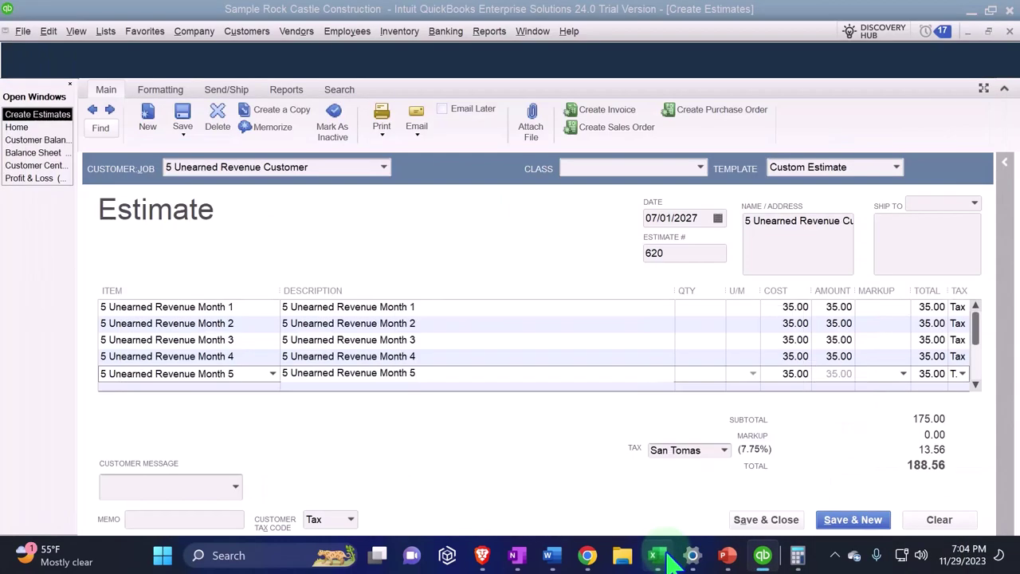
{"action": "left_click", "coordinate": [765, 519]}
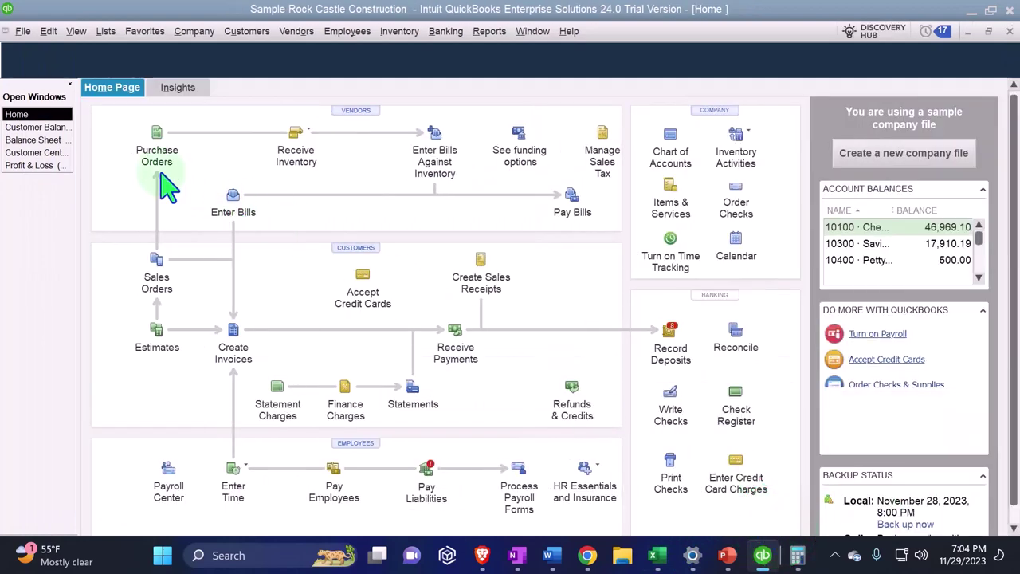
{"action": "left_click", "coordinate": [50, 129]}
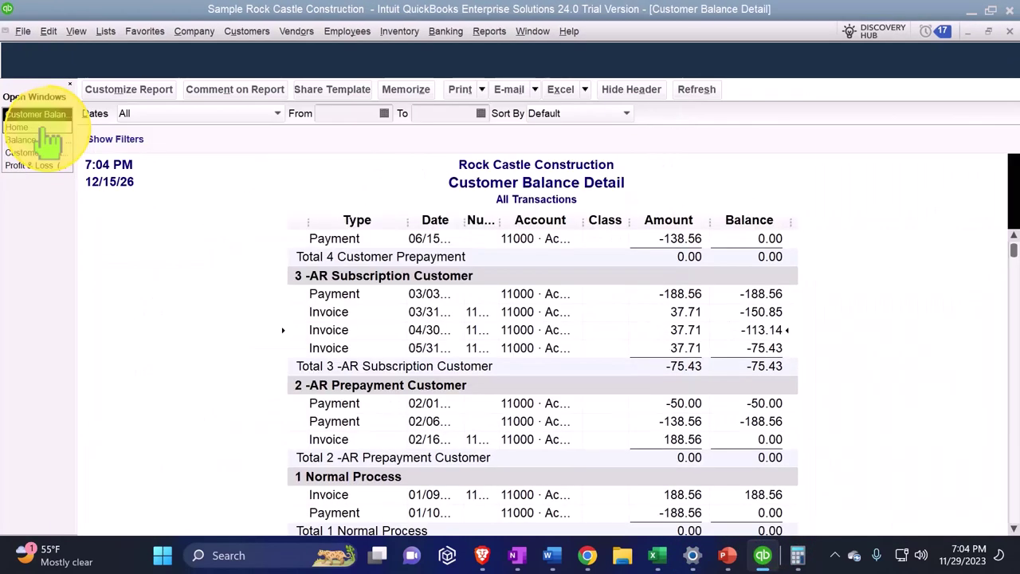
{"action": "left_click", "coordinate": [38, 153]}
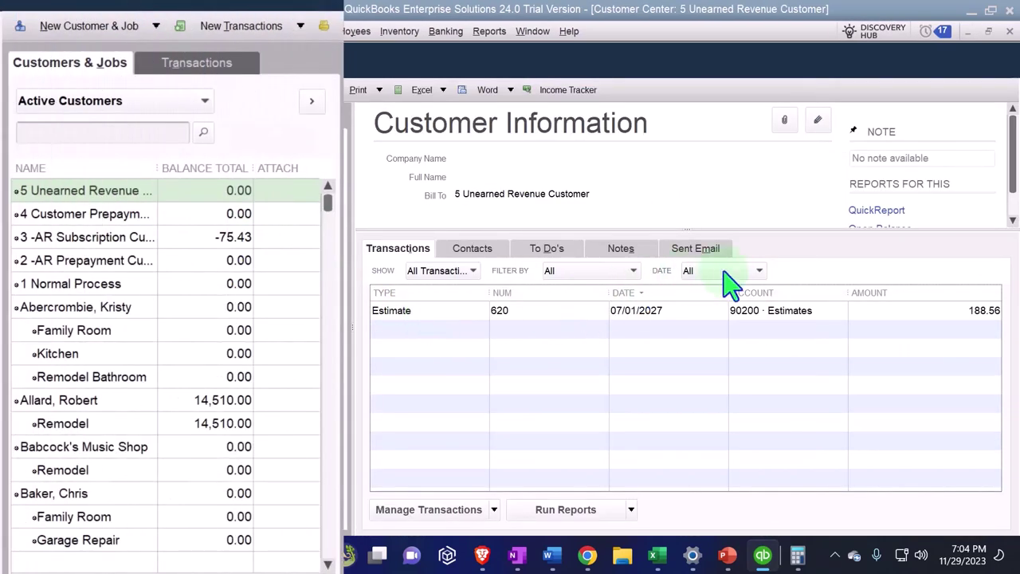
{"action": "left_click", "coordinate": [502, 320]}
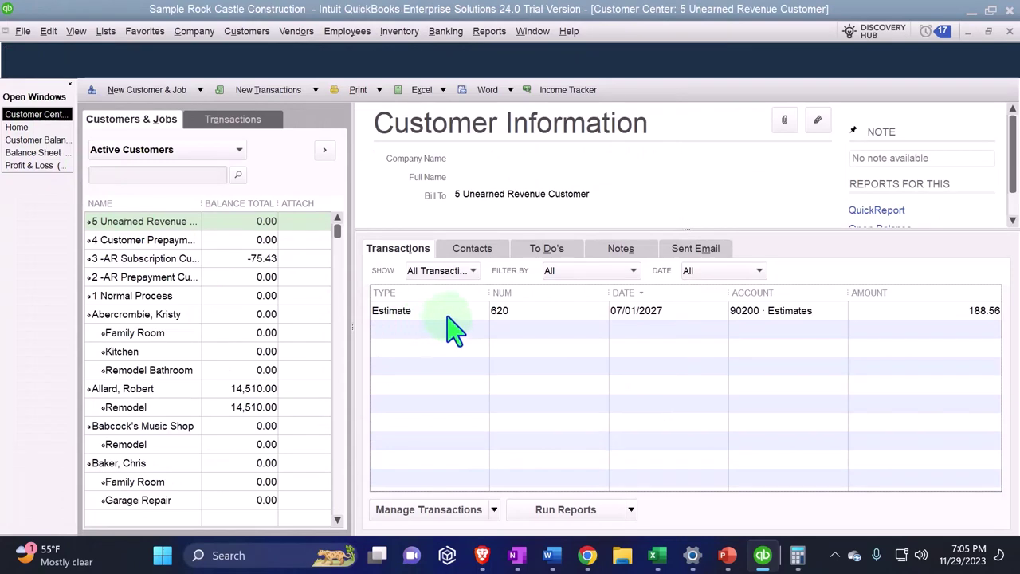
Step: Convert estimate 620 into sales order 7009 and change its date to 07/02/2027
{"action": "double_click", "coordinate": [445, 312]}
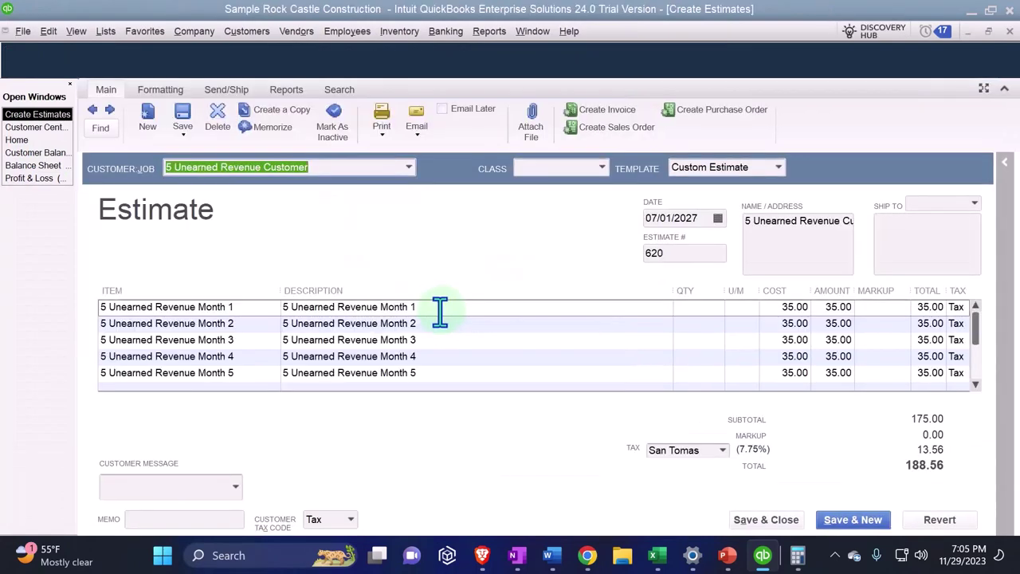
{"action": "left_click", "coordinate": [604, 127]}
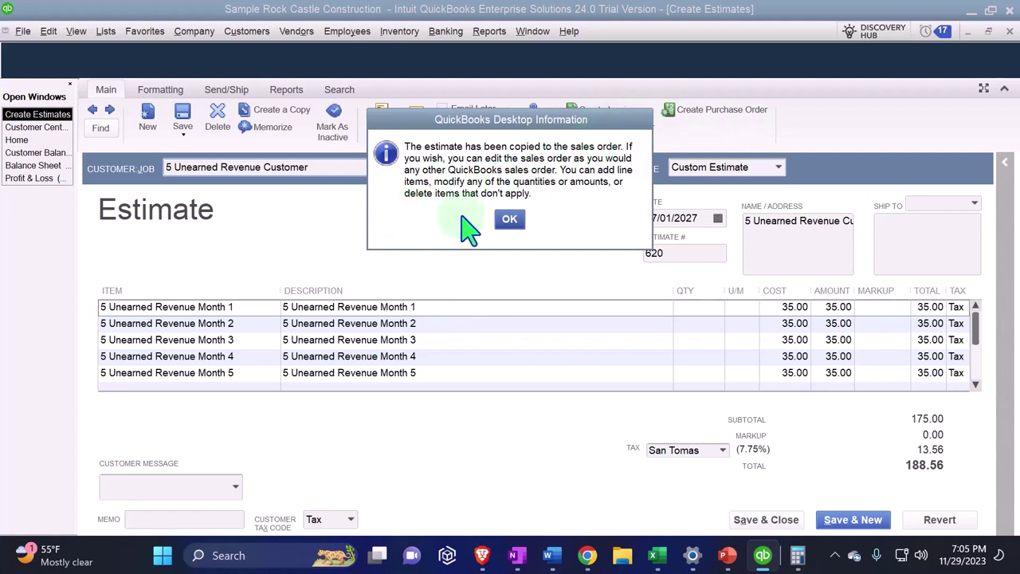
{"action": "left_click", "coordinate": [508, 222]}
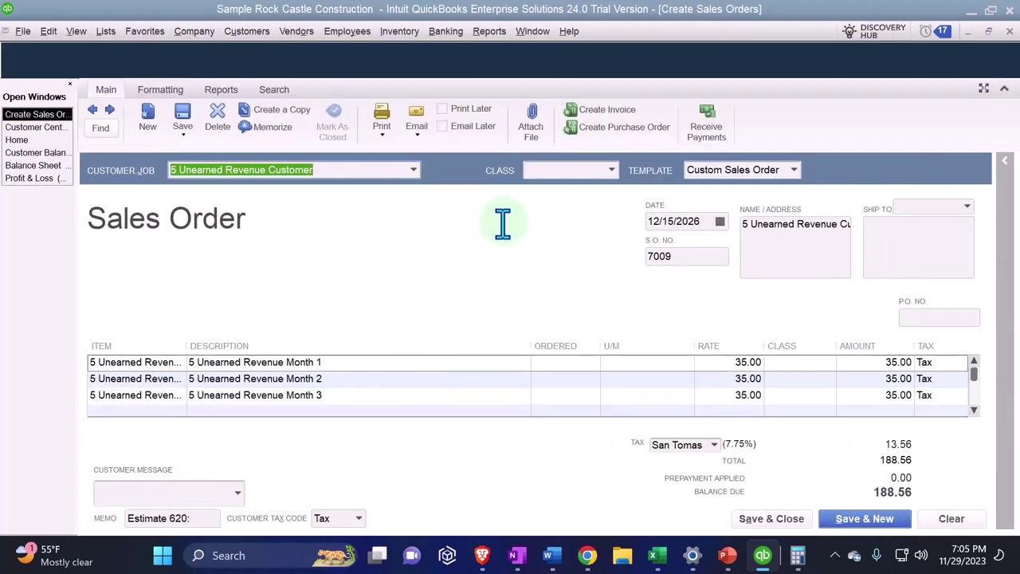
{"action": "key", "text": "Tab"}
{"action": "key", "text": "Tab"}
{"action": "key", "text": "Tab"}
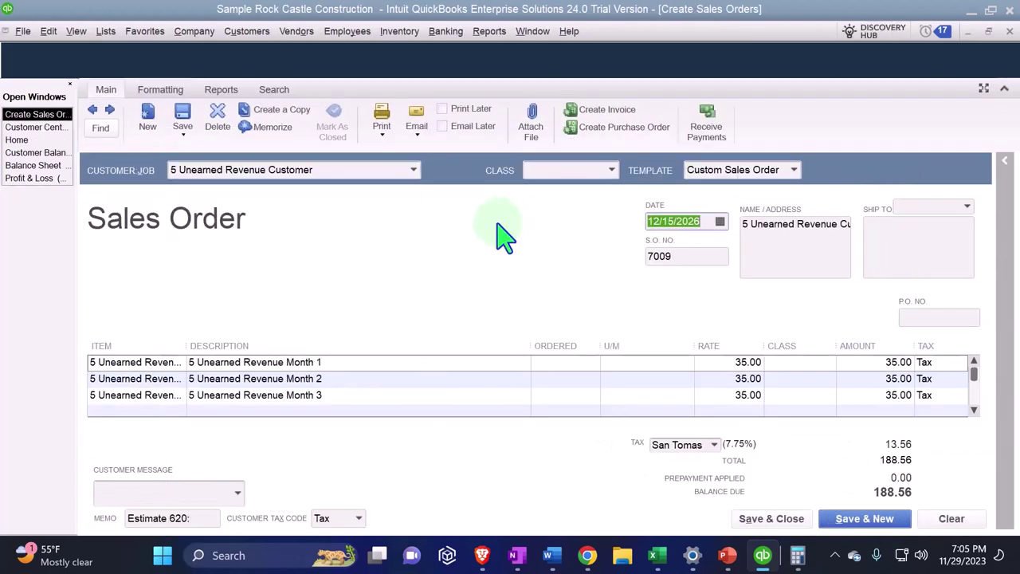
{"action": "type", "text": "07/02/20"}
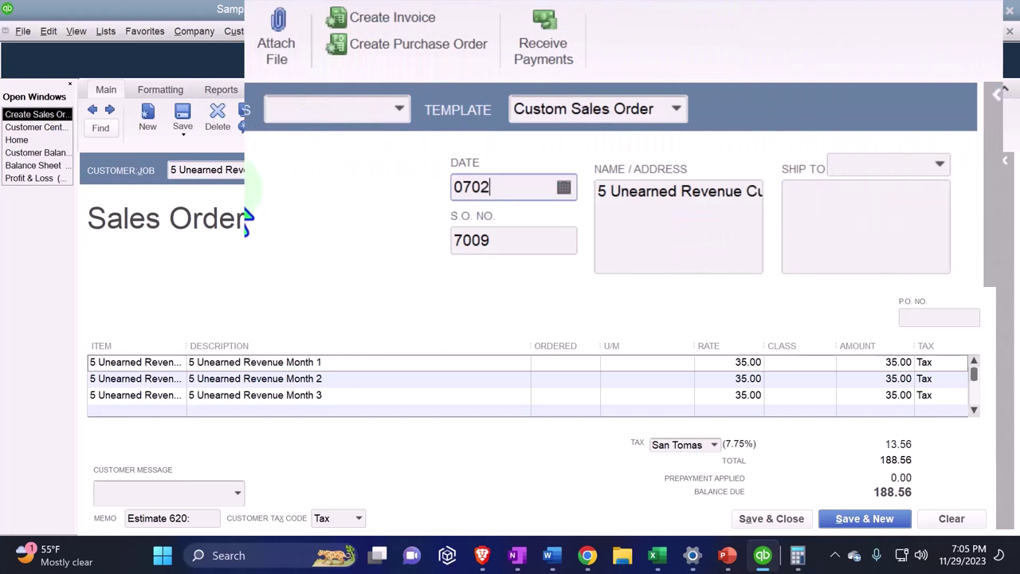
{"action": "type", "text": "27"}
{"action": "key", "text": "Tab"}
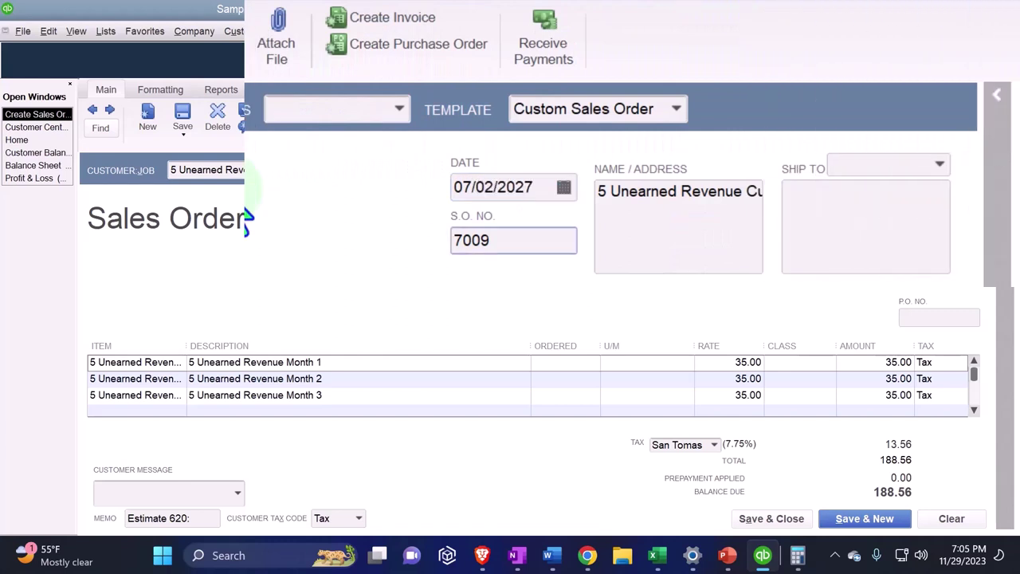
{"action": "key", "text": "Tab"}
{"action": "key", "text": "Tab"}
{"action": "key", "text": "Tab"}
{"action": "key", "text": "Tab"}
{"action": "key", "text": "Tab"}
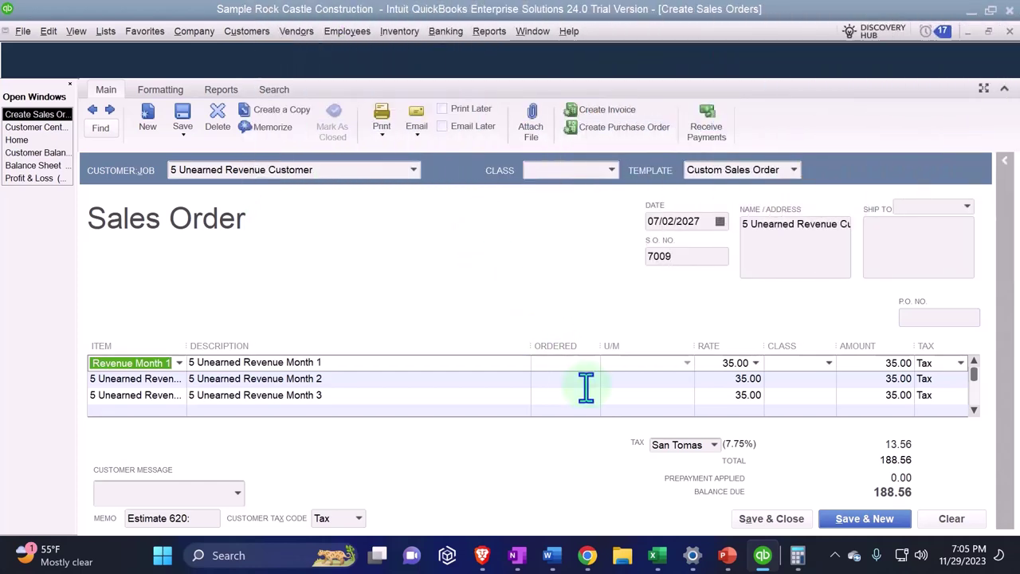
{"action": "left_click", "coordinate": [662, 559]}
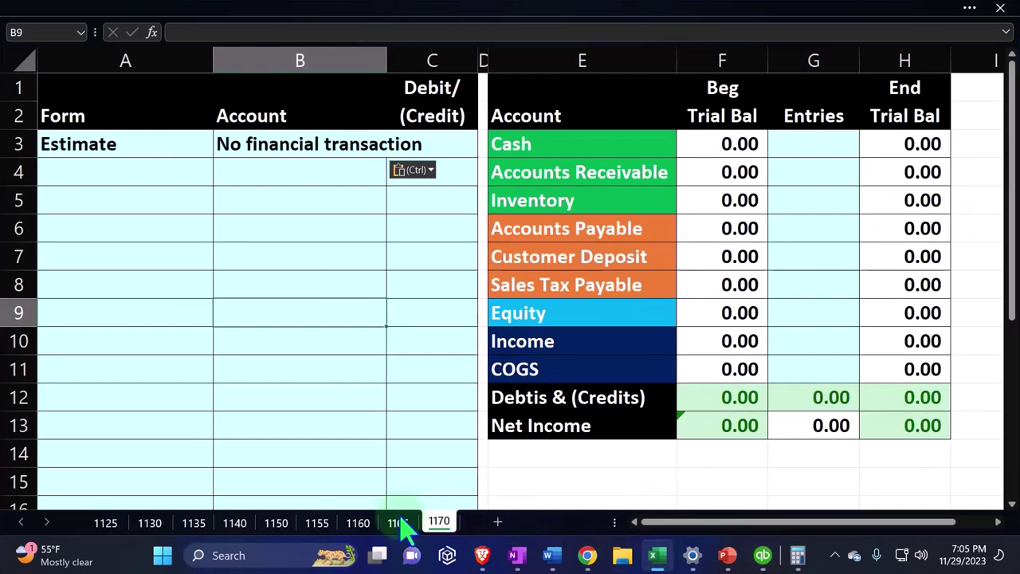
Step: Copy the Sales Order / No financial transaction entry from sheet 1165 into cell A5 of sheet 1170
{"action": "left_click", "coordinate": [396, 522]}
{"action": "left_click_drag", "start_coordinate": [174, 236], "coordinate": [269, 225]}
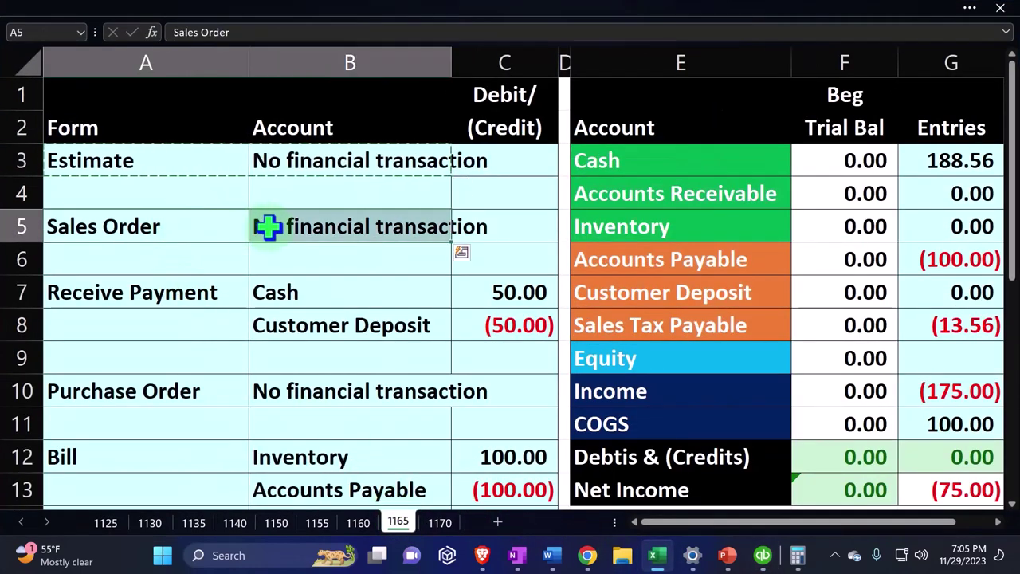
{"action": "key", "text": "ctrl+c"}
{"action": "left_click", "coordinate": [439, 522]}
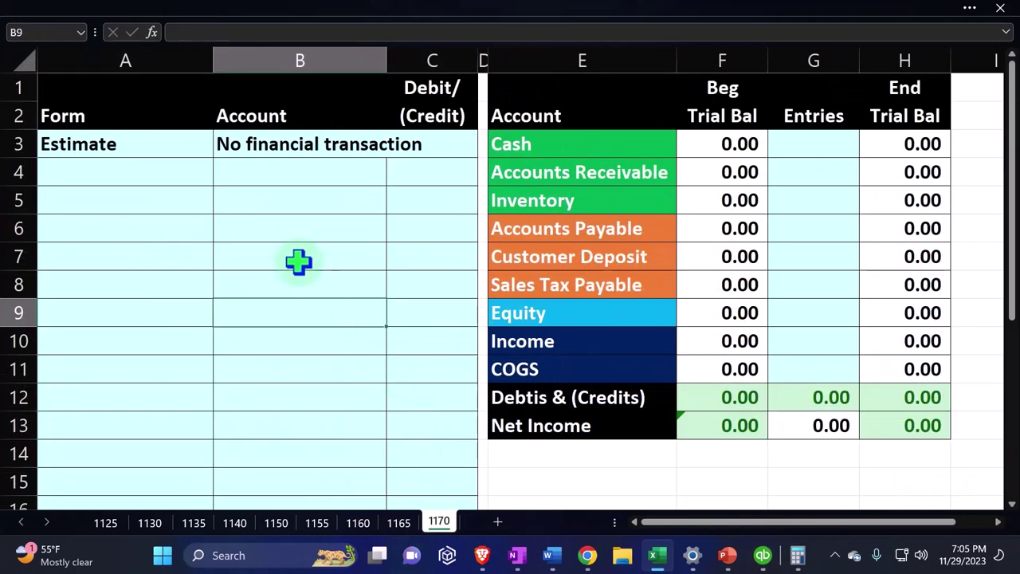
{"action": "left_click", "coordinate": [141, 198]}
{"action": "key", "text": "ctrl+v"}
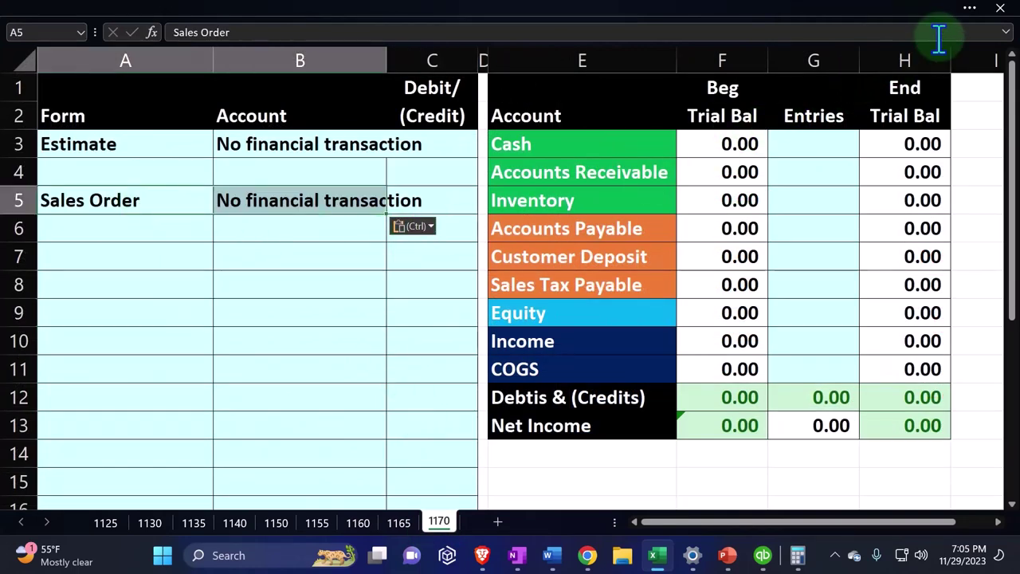
Step: Save and close sales order 7009 for 188.56, then go back to the Home page
{"action": "left_click", "coordinate": [658, 556]}
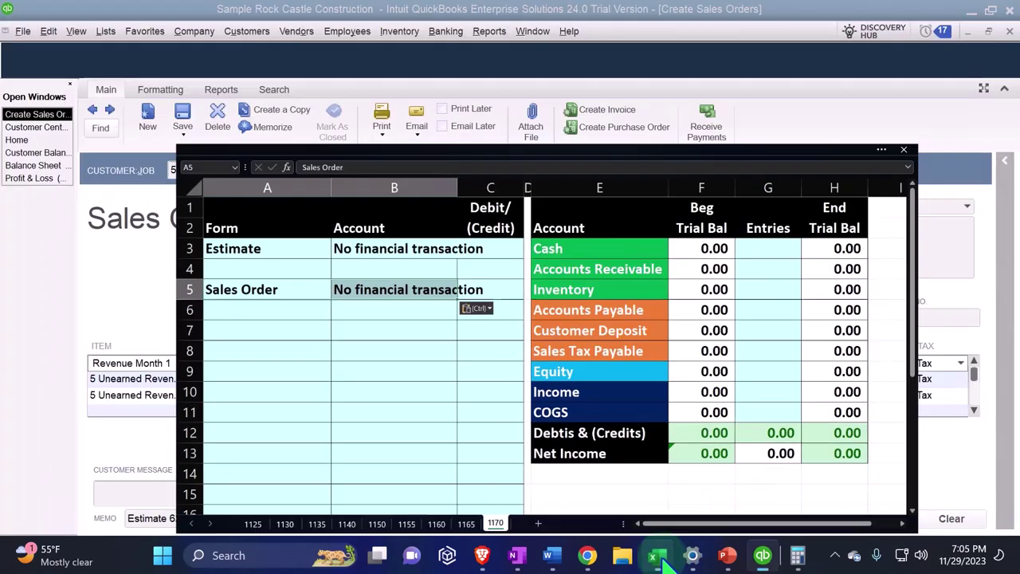
{"action": "left_click_drag", "start_coordinate": [668, 564], "coordinate": [693, 549]}
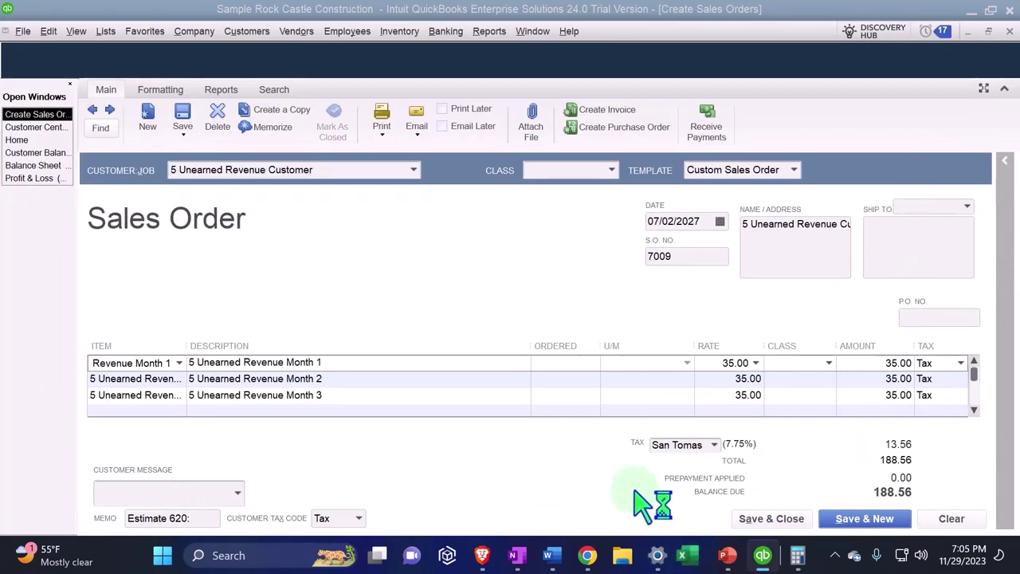
{"action": "left_click", "coordinate": [773, 518]}
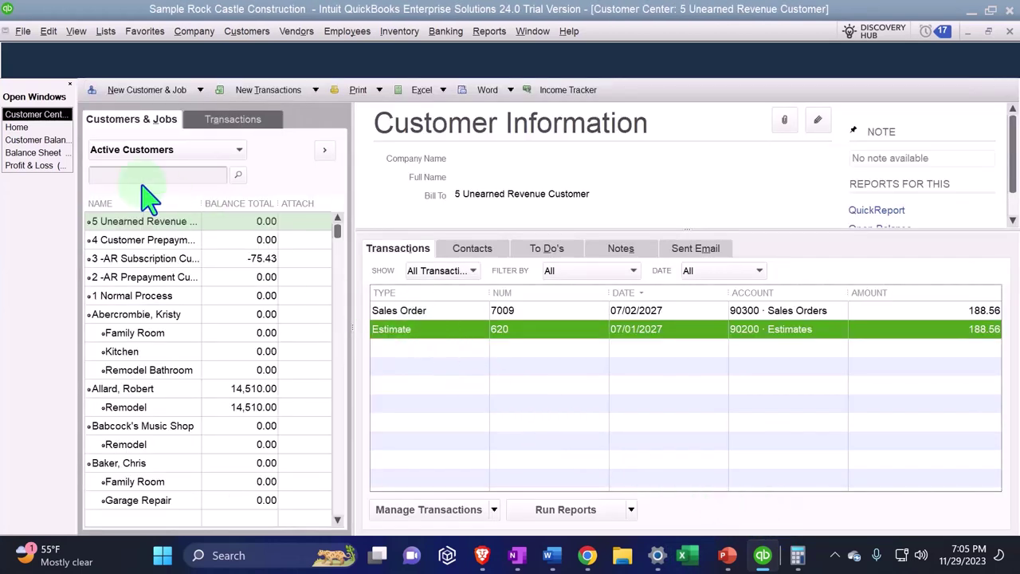
{"action": "left_click", "coordinate": [18, 126]}
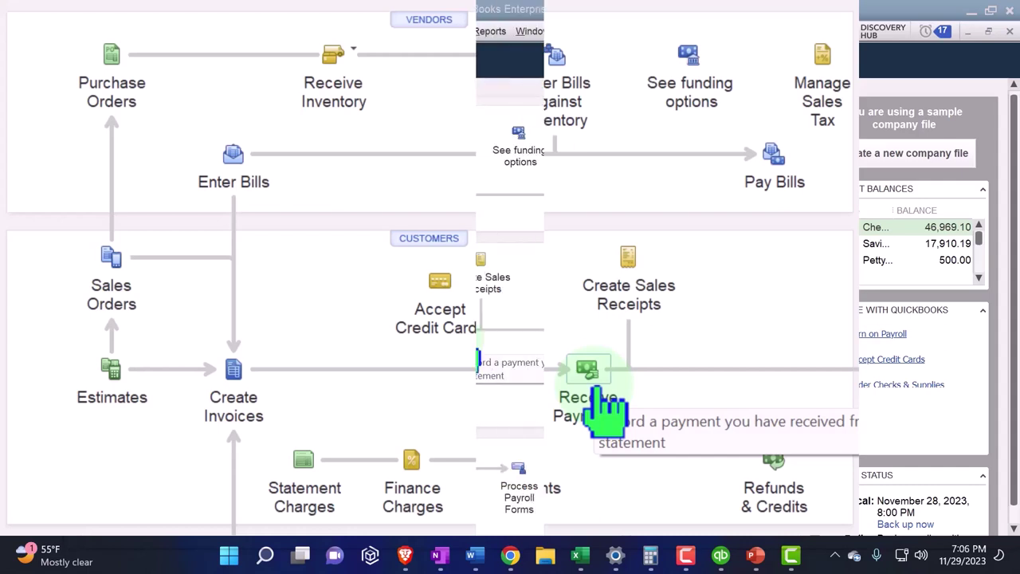
Step: Open Edit > Preferences and show the Payments company preferences with the prepayment settings
{"action": "left_click", "coordinate": [49, 31]}
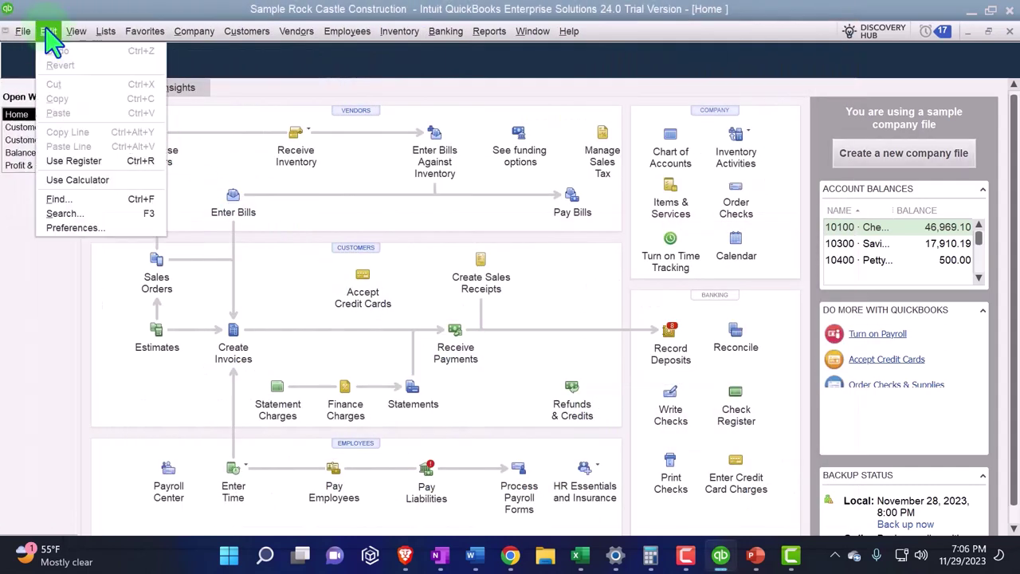
{"action": "left_click", "coordinate": [50, 230]}
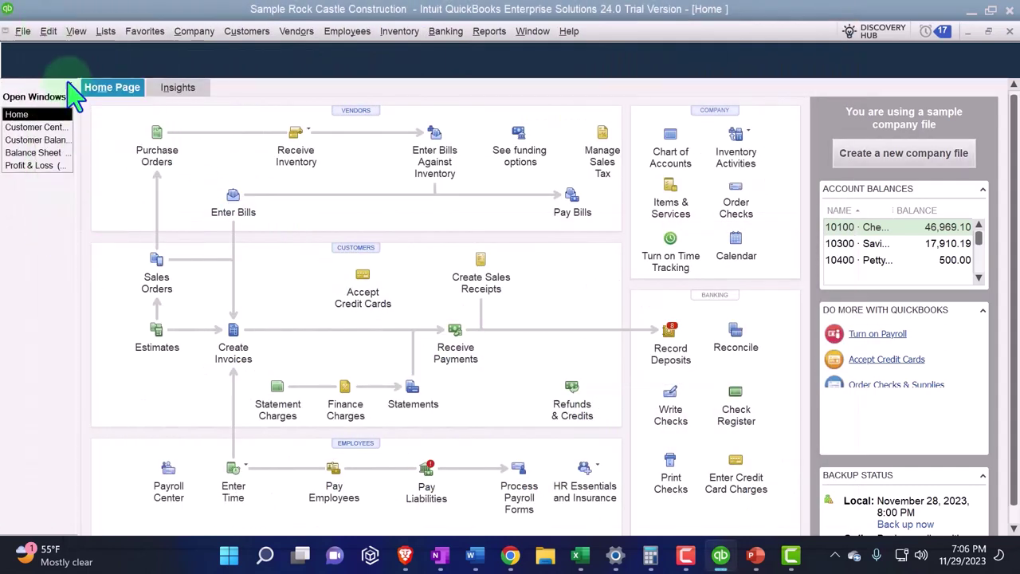
{"action": "left_click", "coordinate": [49, 31]}
{"action": "left_click", "coordinate": [76, 228]}
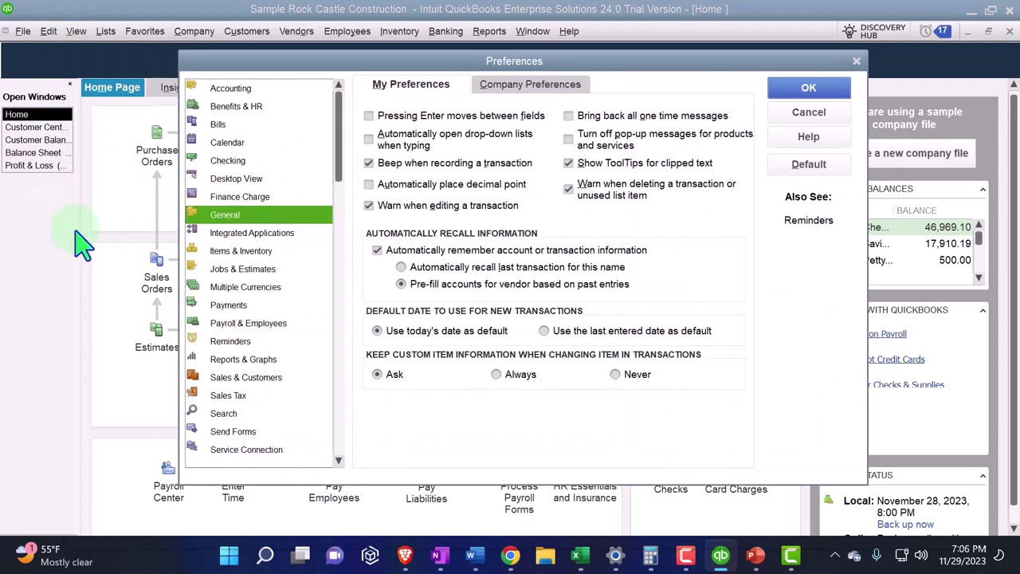
{"action": "left_click", "coordinate": [226, 305]}
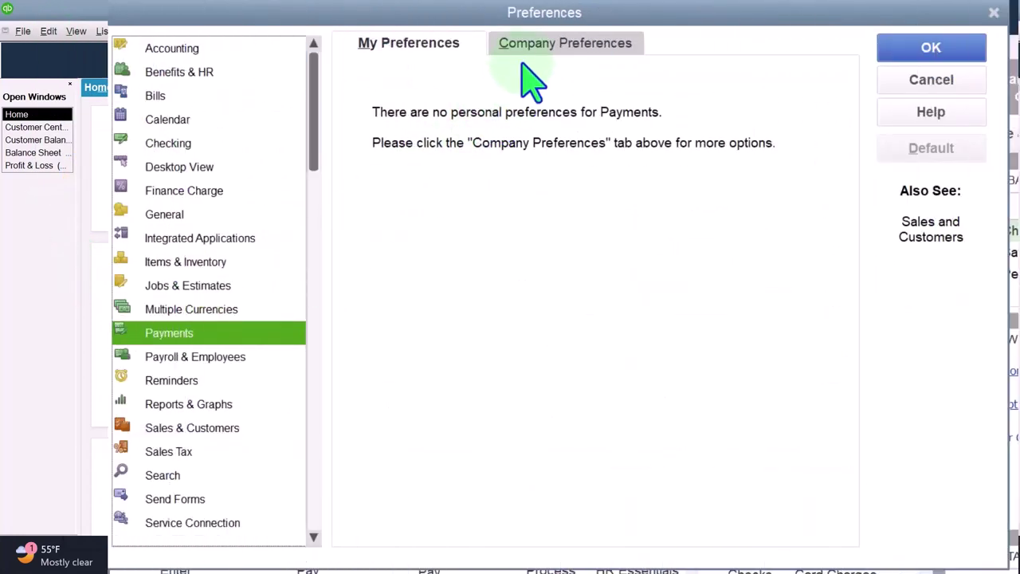
{"action": "left_click", "coordinate": [531, 72]}
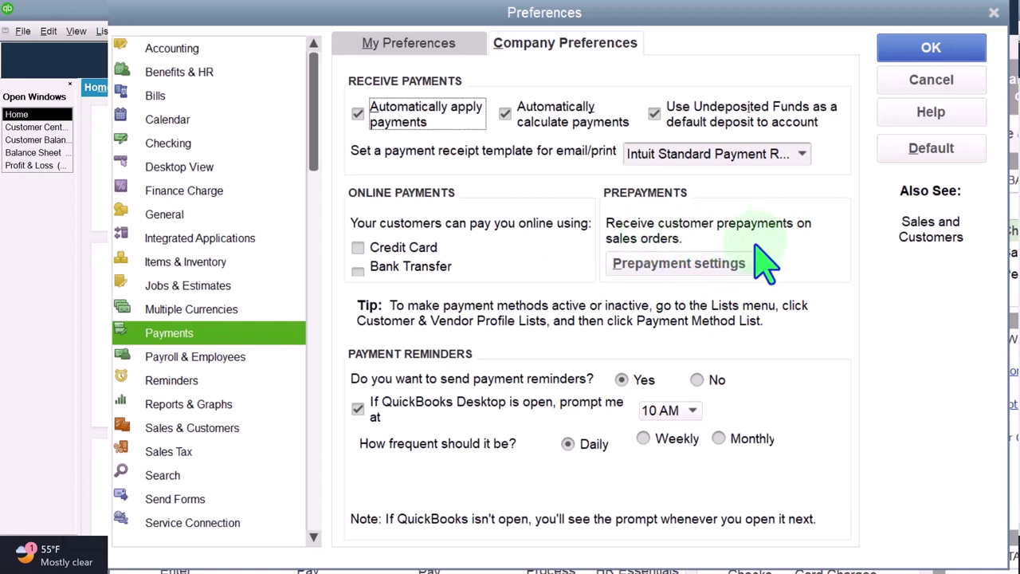
Step: Enable customer prepayments, creating a new liability account named 'Unearned Revenue' to record them
{"action": "left_click", "coordinate": [722, 271]}
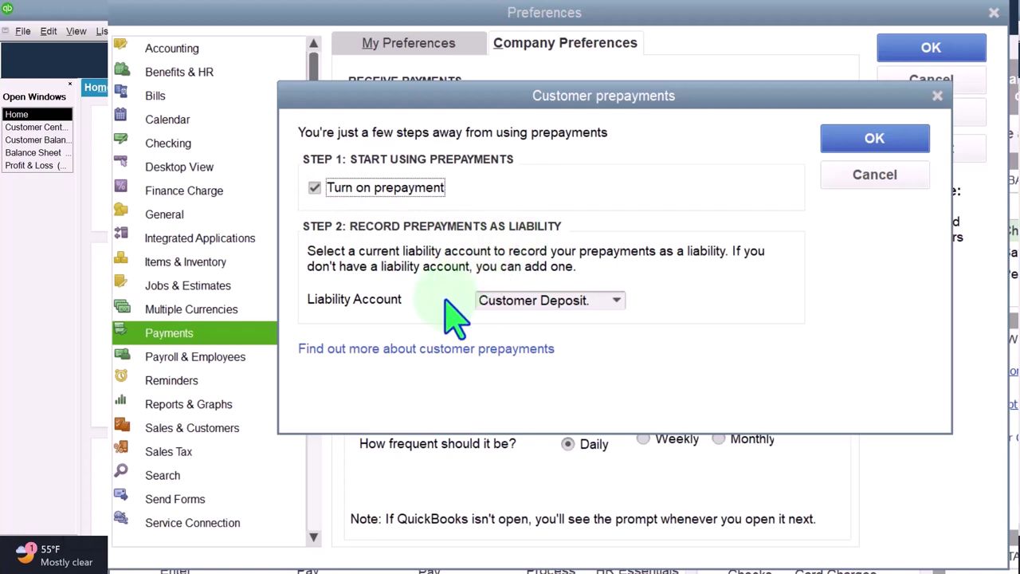
{"action": "left_click", "coordinate": [617, 301]}
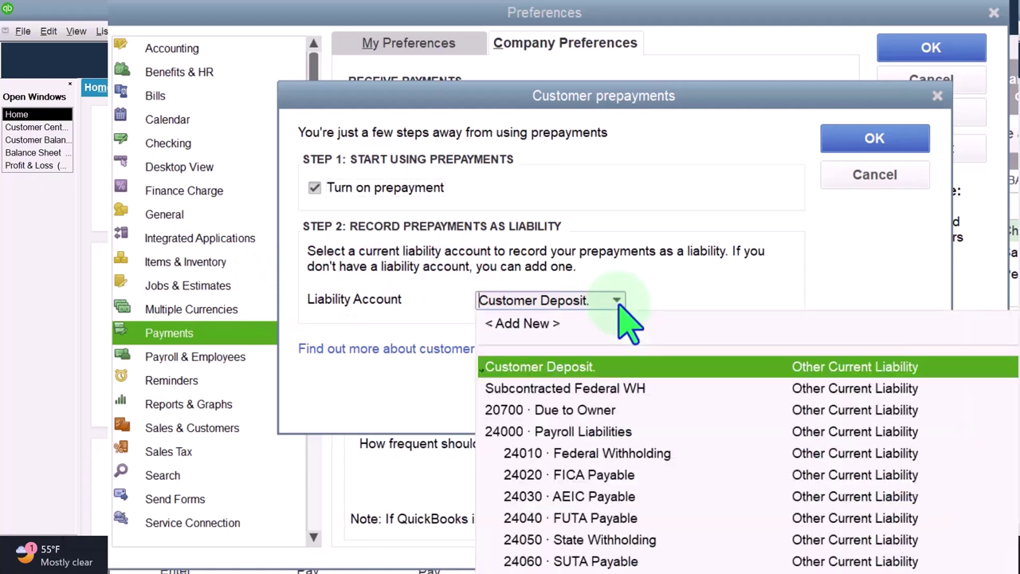
{"action": "left_click", "coordinate": [526, 323]}
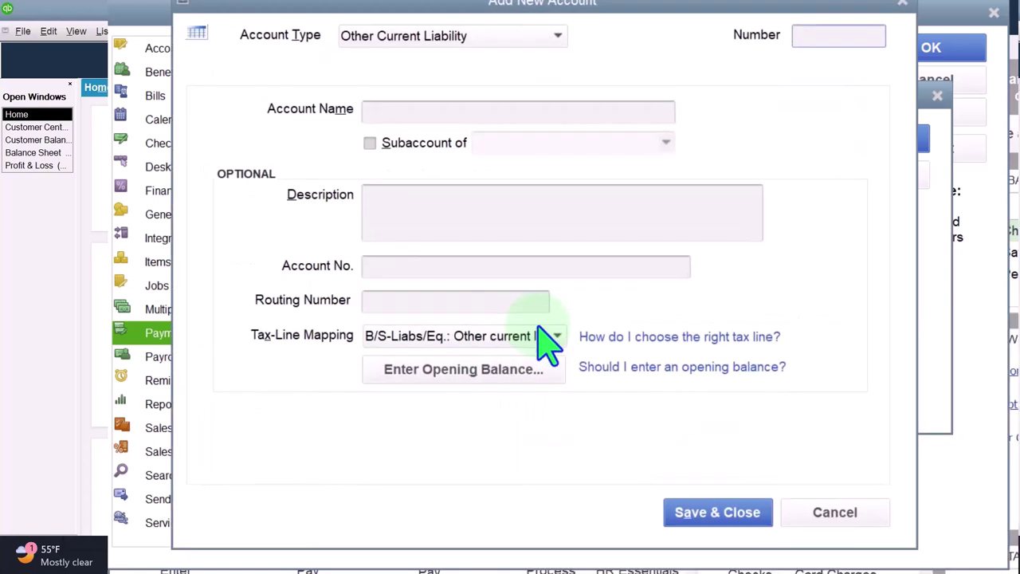
{"action": "left_click", "coordinate": [404, 116]}
{"action": "type", "text": "U"}
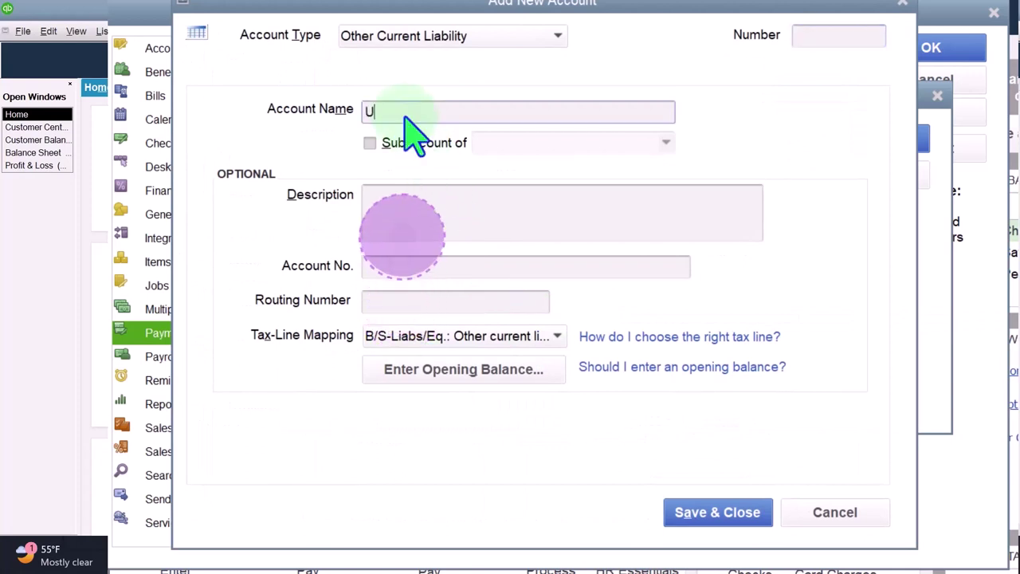
{"action": "type", "text": "nearned Reven"}
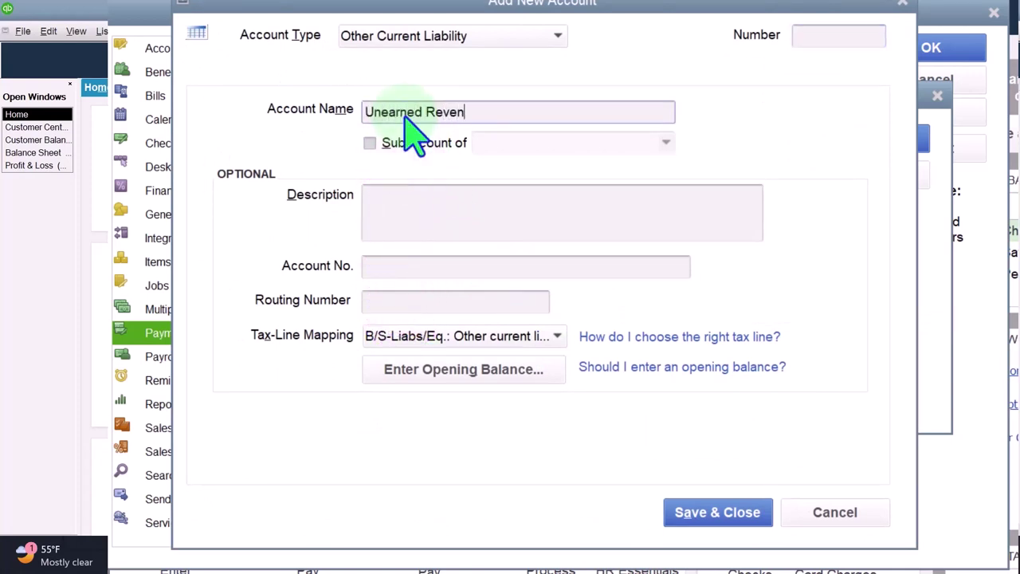
{"action": "key", "text": "Tab"}
{"action": "key", "text": "Tab"}
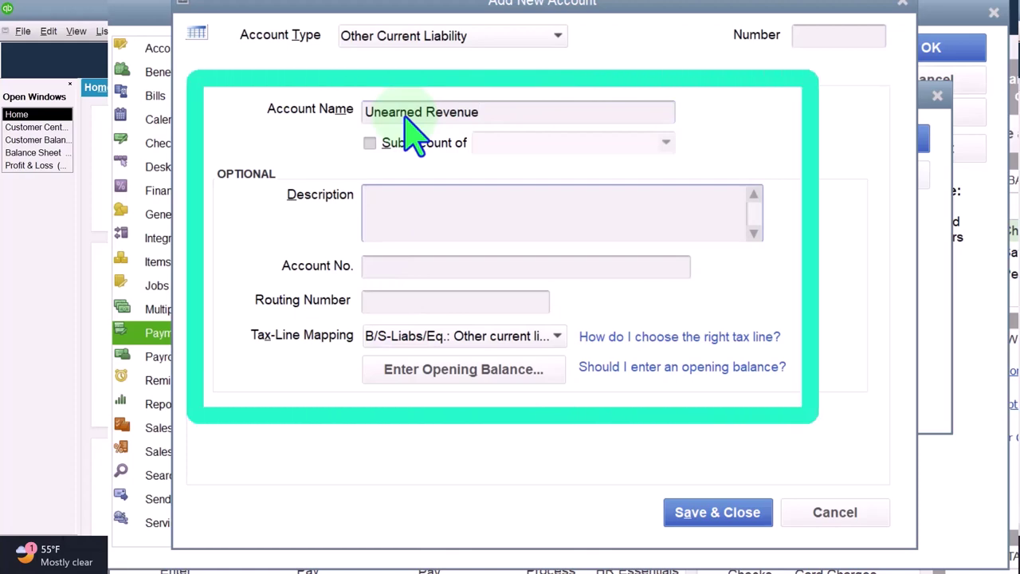
{"action": "left_click", "coordinate": [715, 514]}
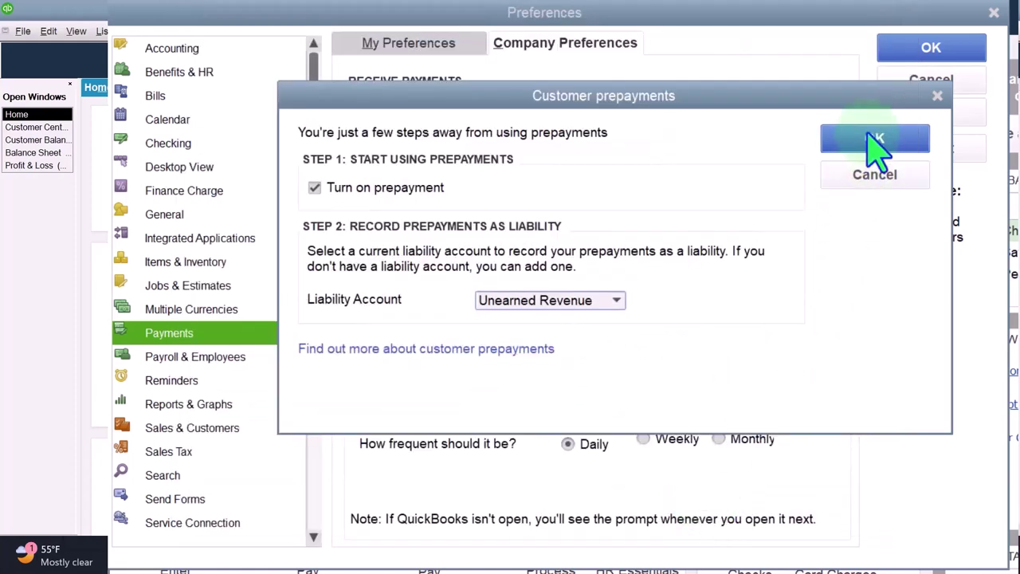
{"action": "left_click", "coordinate": [877, 141]}
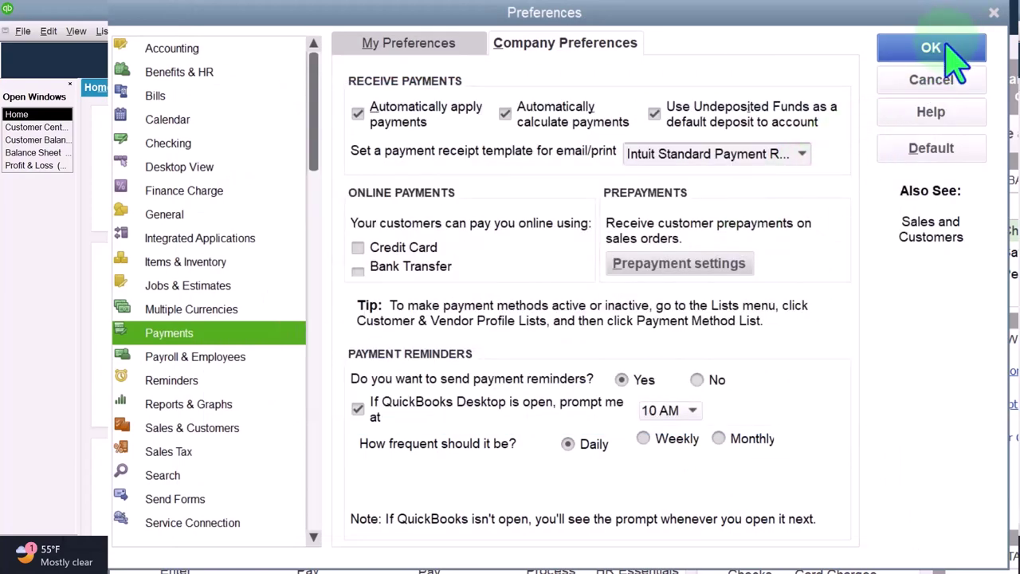
Step: Close Preferences with OK and reopen sales order 7009 from the Customer Center
{"action": "left_click", "coordinate": [948, 51]}
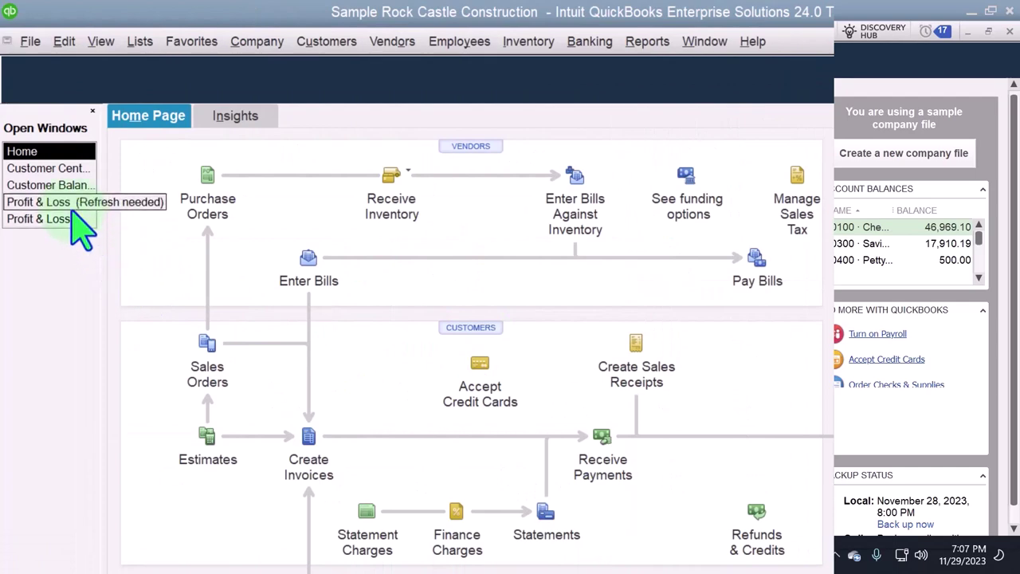
{"action": "left_click", "coordinate": [55, 168]}
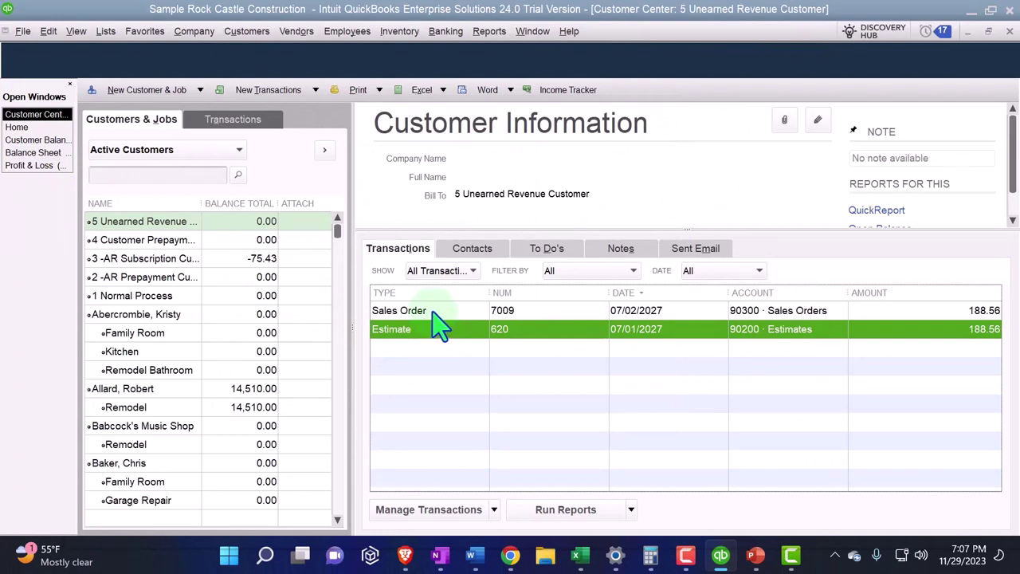
{"action": "left_click", "coordinate": [436, 312]}
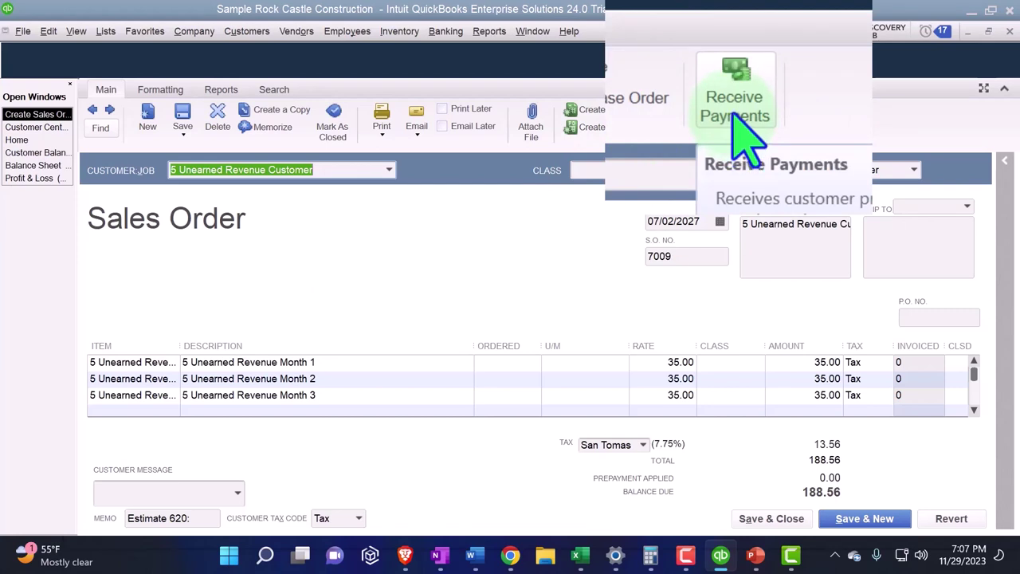
Step: Start receiving a prepayment on sales order 7009, accepting the apply-prepayment warning
{"action": "left_click", "coordinate": [703, 127]}
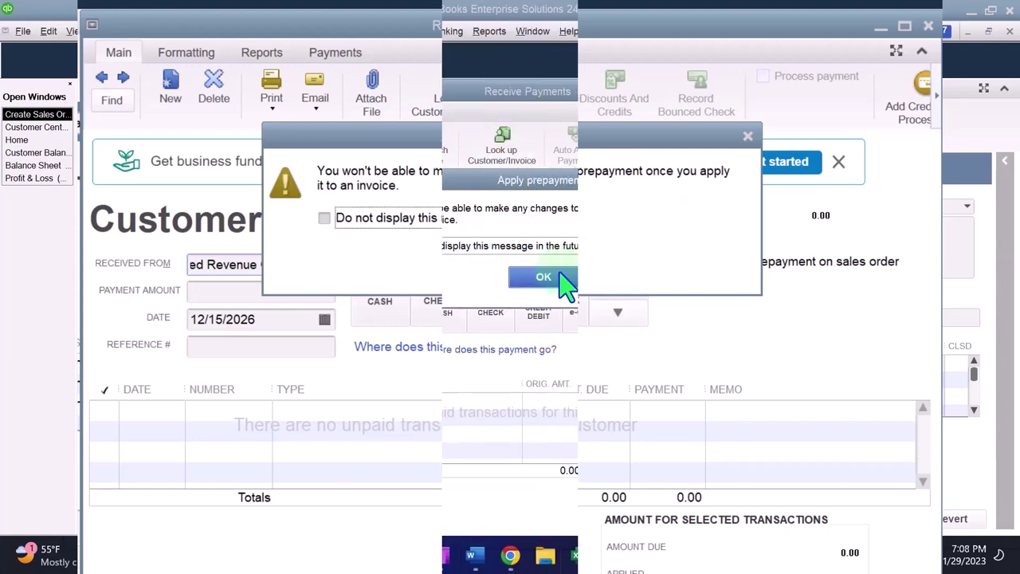
{"action": "left_click", "coordinate": [558, 275]}
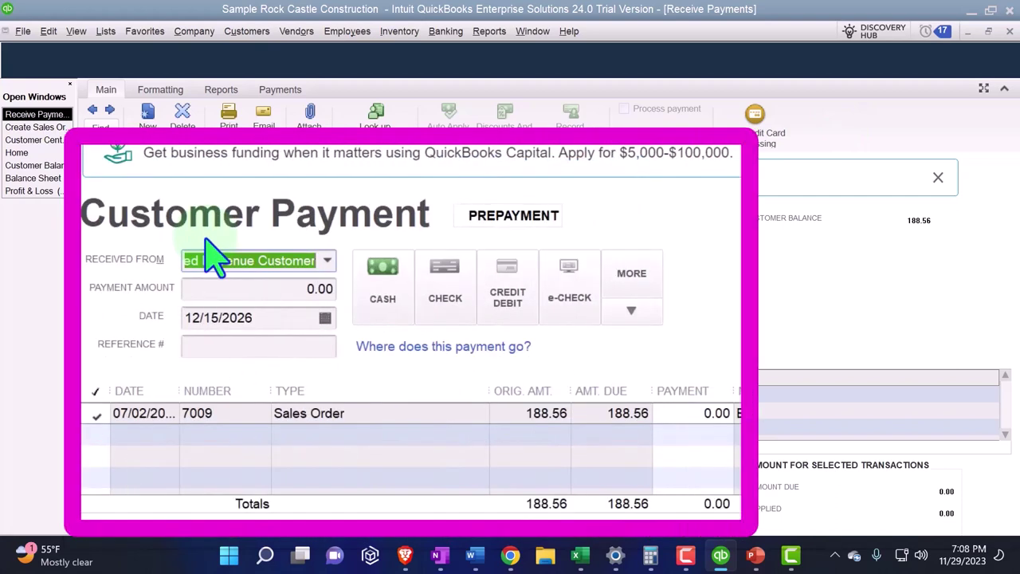
{"action": "left_click", "coordinate": [492, 233]}
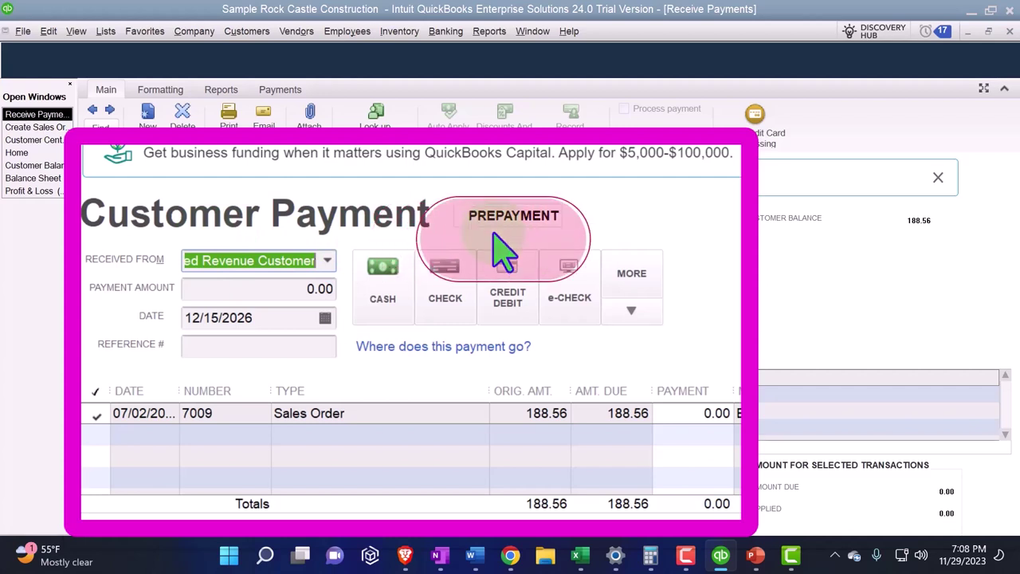